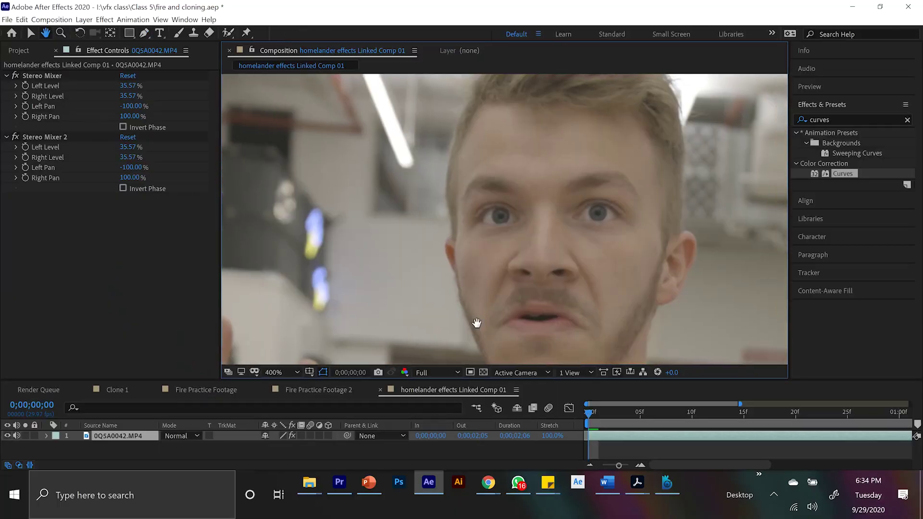
Step: Track the man's iris forward through 0QSA0042.MP4 with a Track Motion point
key(space)
drag(459, 336, 546, 303)
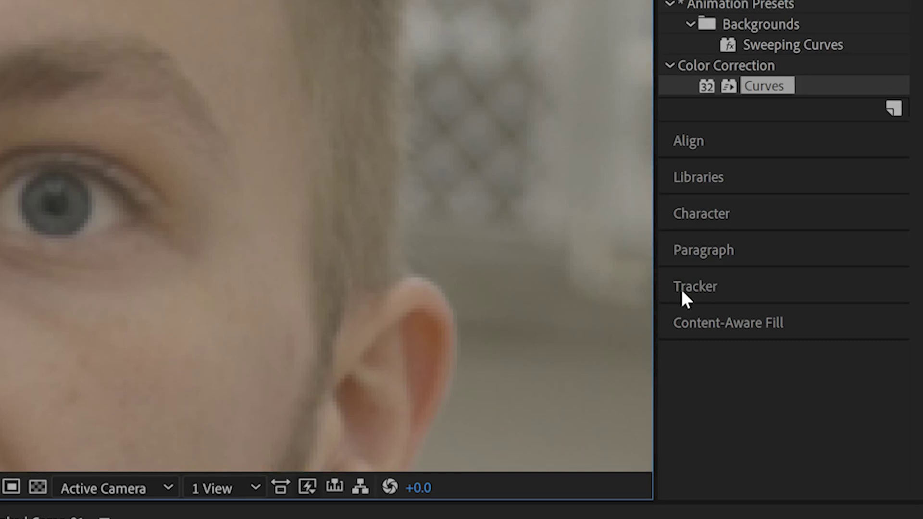
click(682, 291)
click(717, 197)
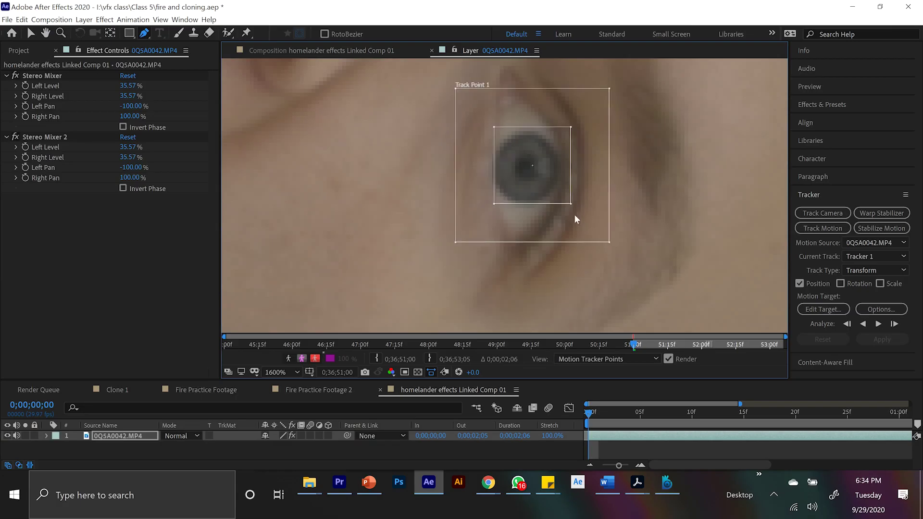
drag(575, 216, 570, 217)
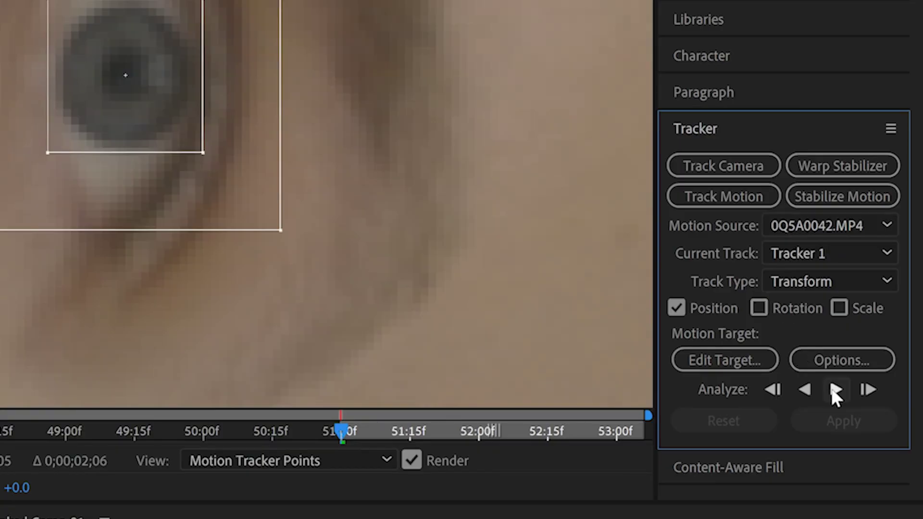
click(835, 390)
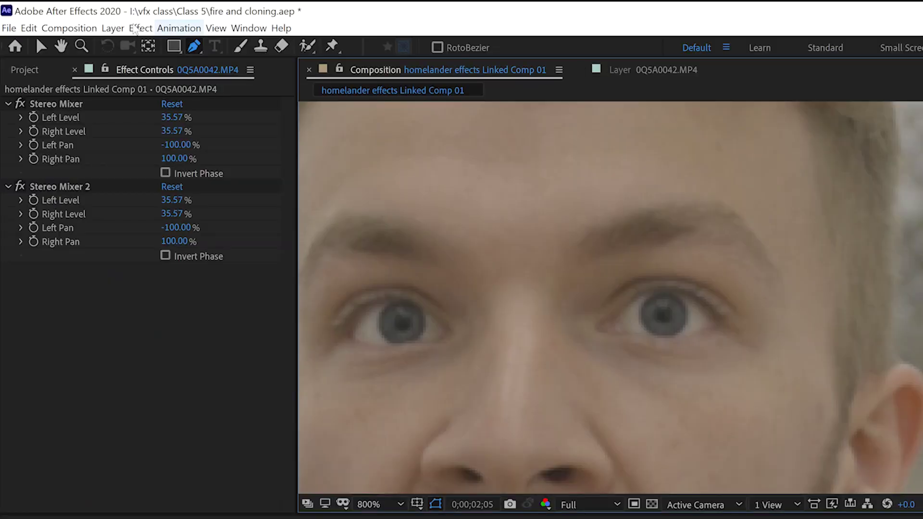
Step: Create a new null object layer named iris
click(138, 27)
mouse_move(128, 41)
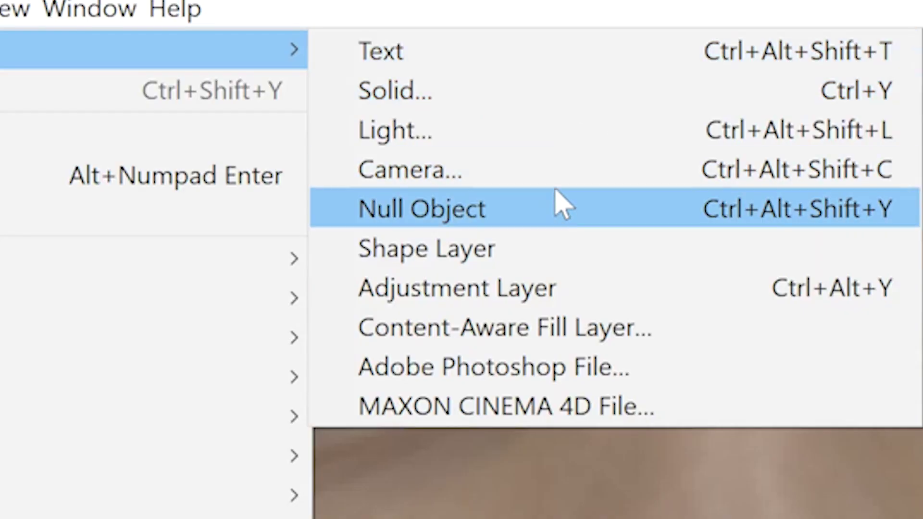
click(556, 207)
key(Return)
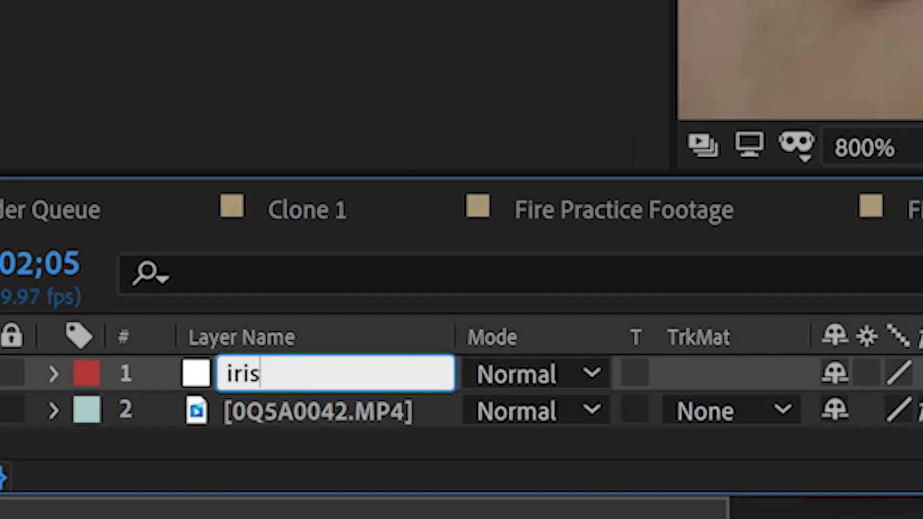
text(iris)
key(Return)
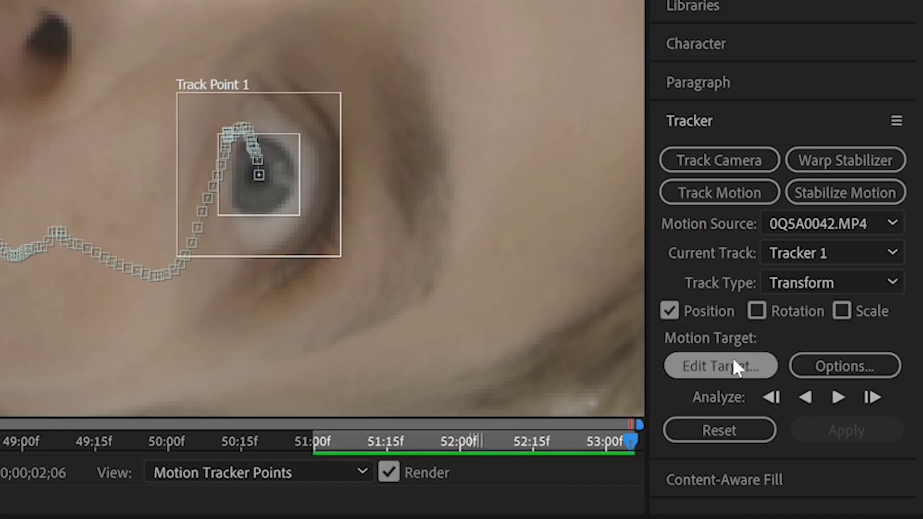
Step: Apply the eye track to the iris null on X and Y, then preview it
click(830, 309)
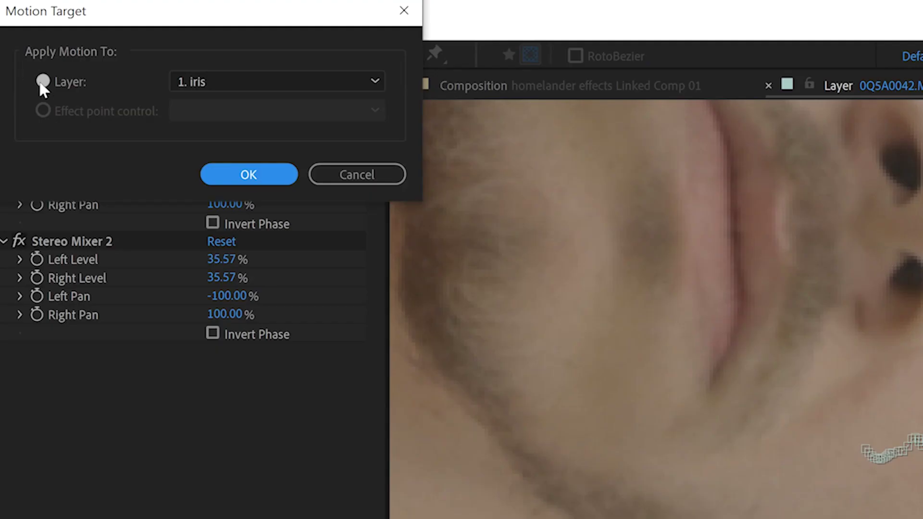
click(254, 171)
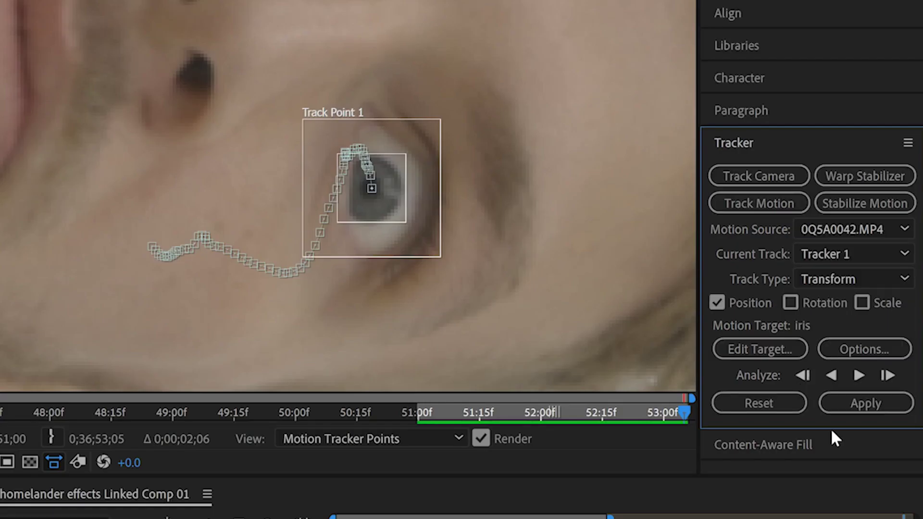
click(853, 403)
click(310, 56)
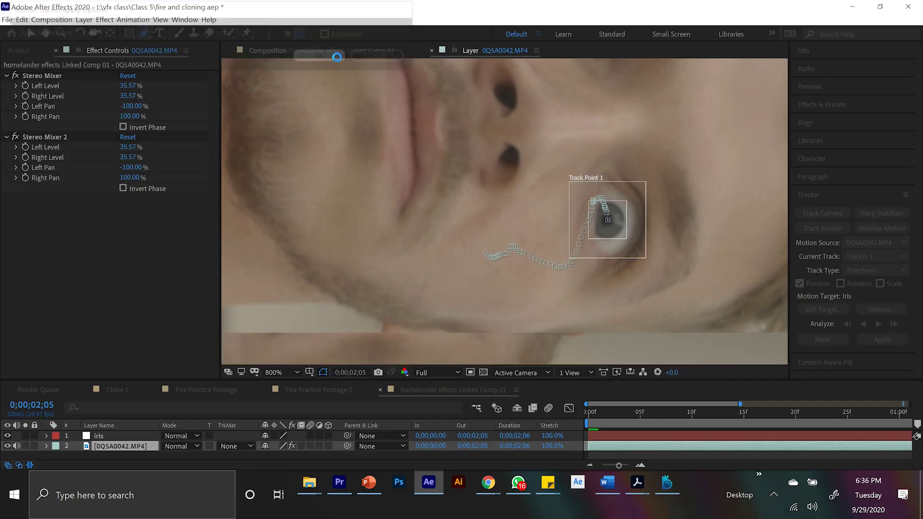
key(space)
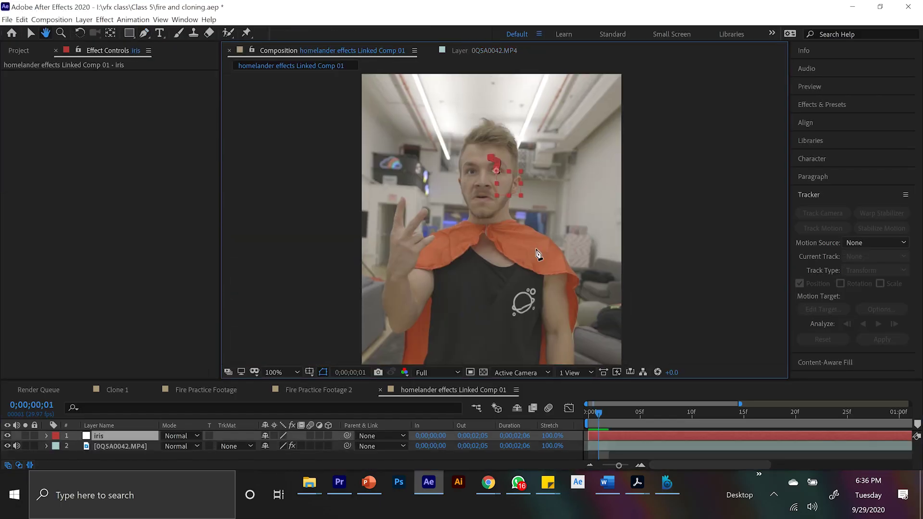
scroll(522, 247, up, 1)
drag(532, 298, 558, 308)
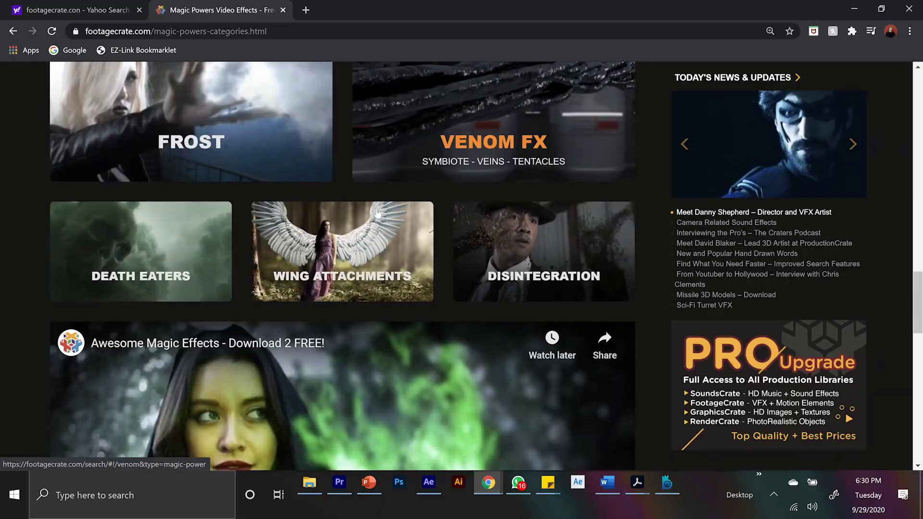
Step: Browse the full FootageCrate Magic Powers VFX archive
scroll(377, 212, down, 5)
scroll(377, 212, down, 6)
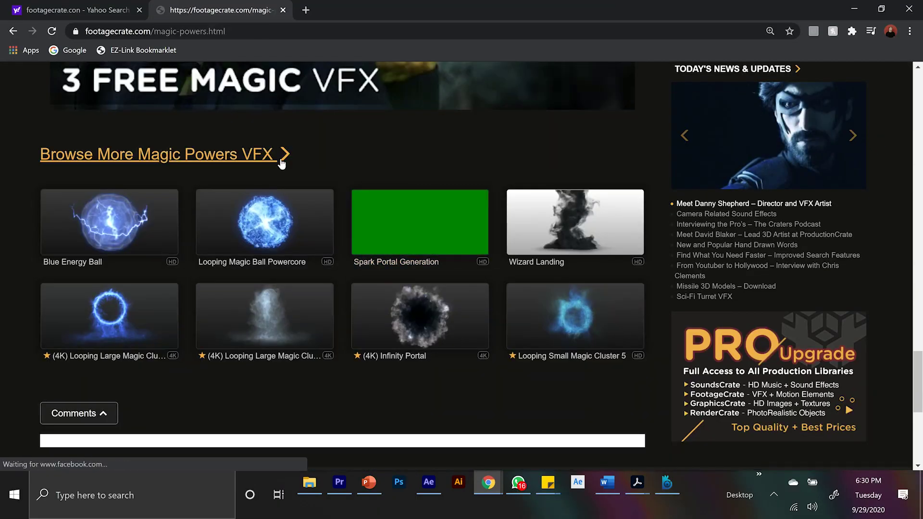
click(281, 163)
scroll(824, 219, down, 12)
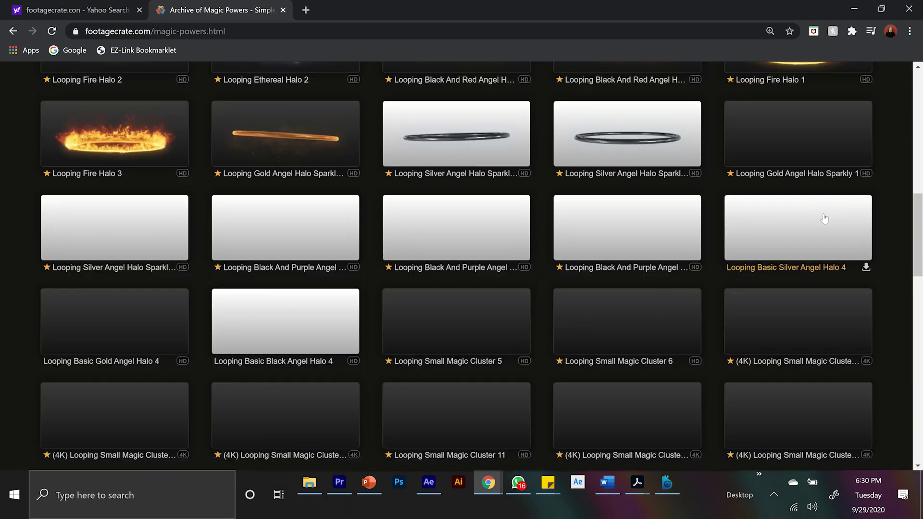
scroll(825, 219, down, 10)
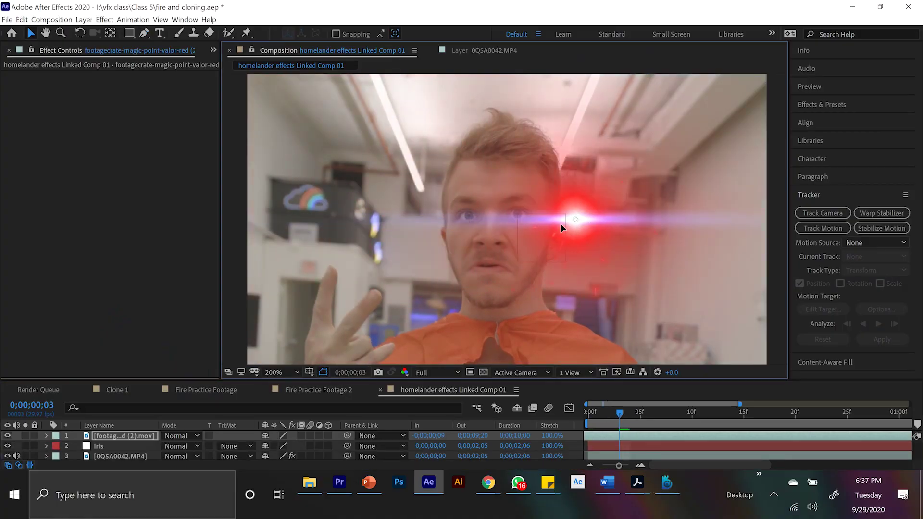
Step: Move the red glow onto the eye, reveal its Scale, parent it to iris, then preview
drag(561, 228, 531, 224)
key(s)
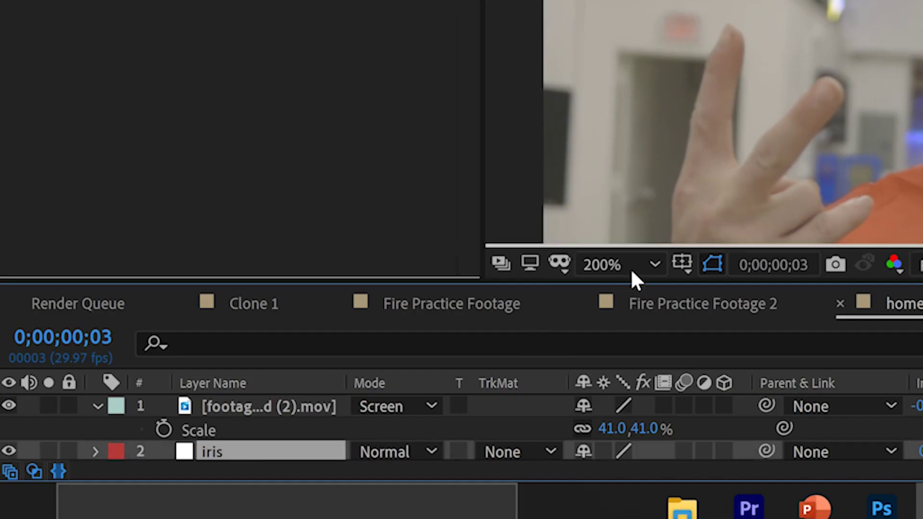
drag(631, 280, 642, 214)
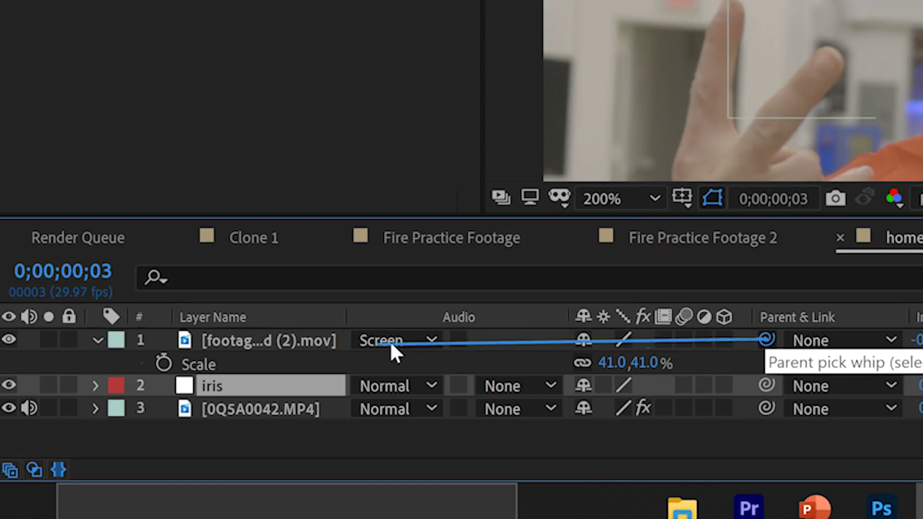
drag(240, 388, 241, 388)
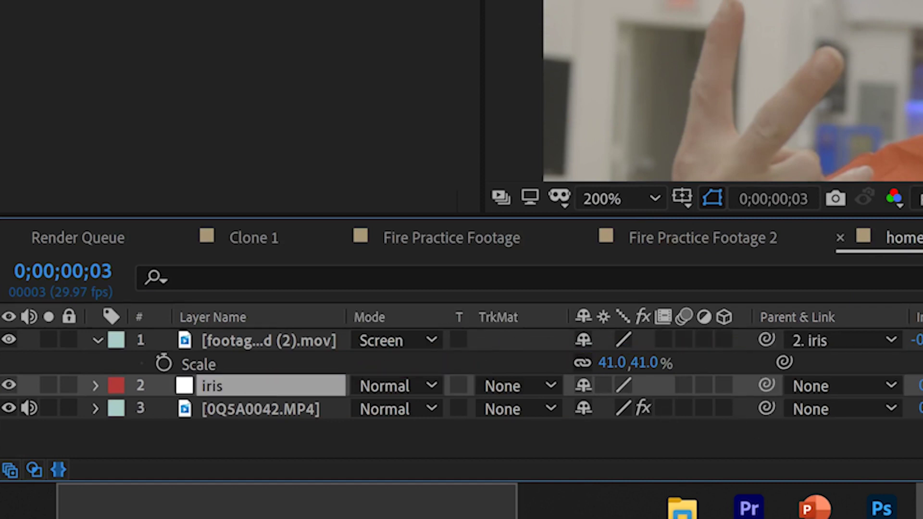
key(space)
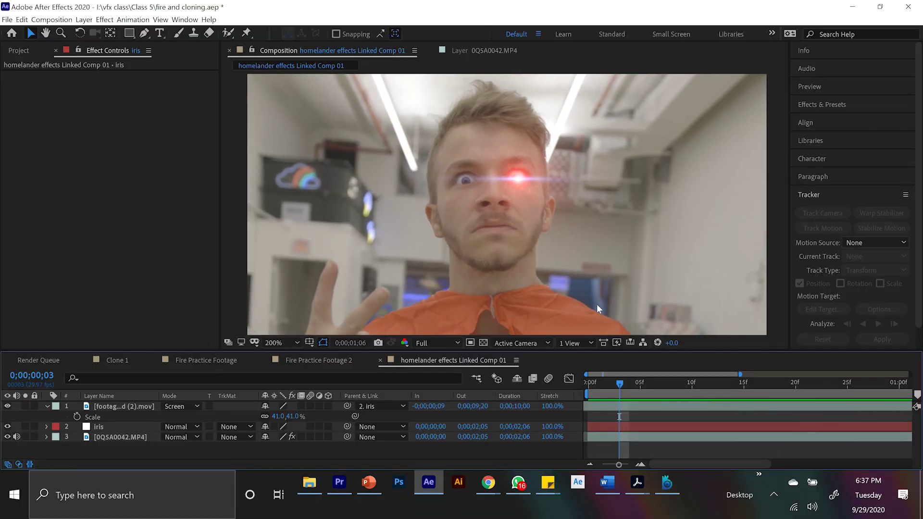
scroll(553, 237, down, 2)
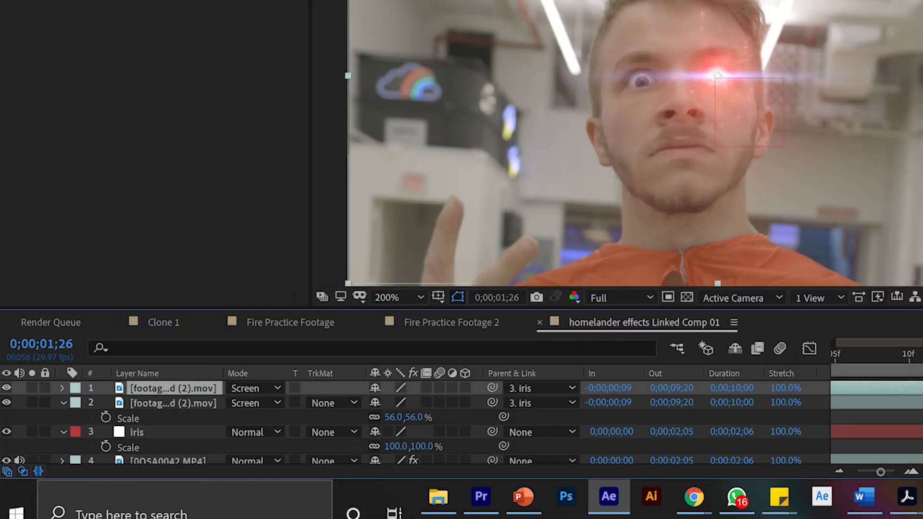
Step: Offset the duplicated glow's anchor point to 1158,530 onto the other eye
key(a)
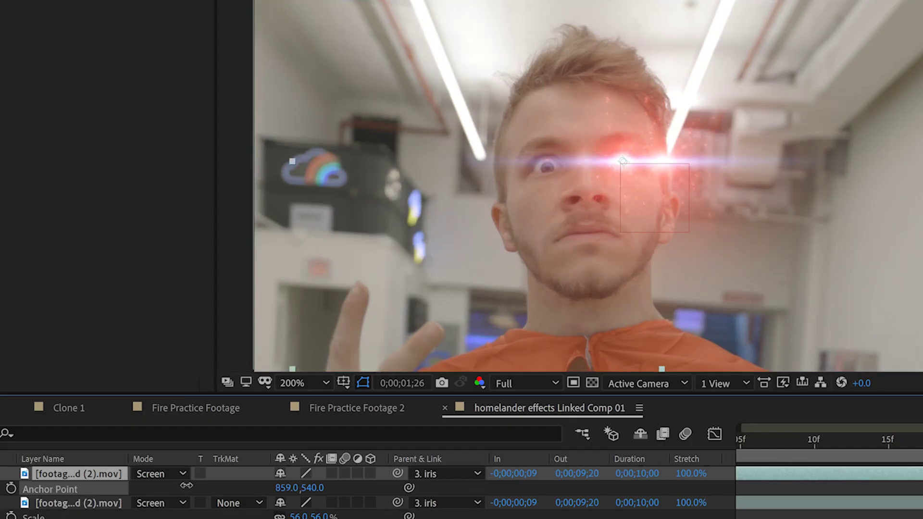
drag(186, 486, 452, 490)
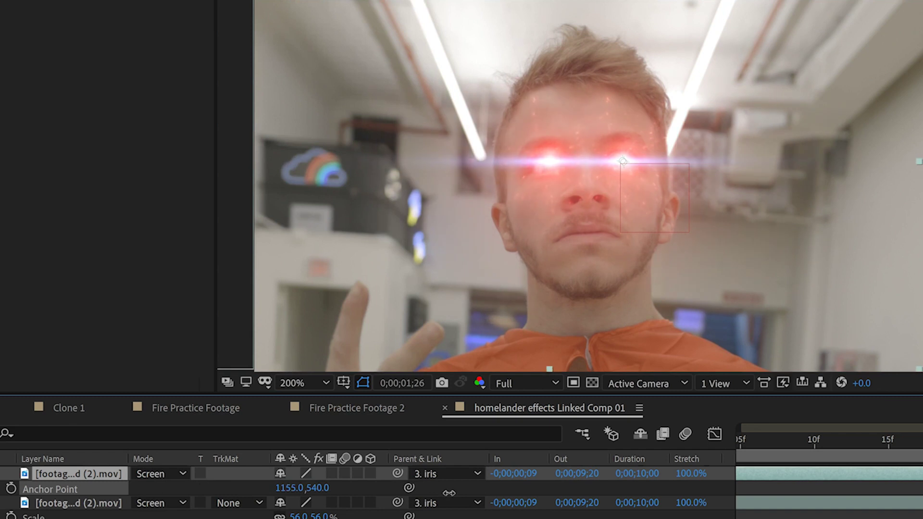
drag(318, 488, 310, 489)
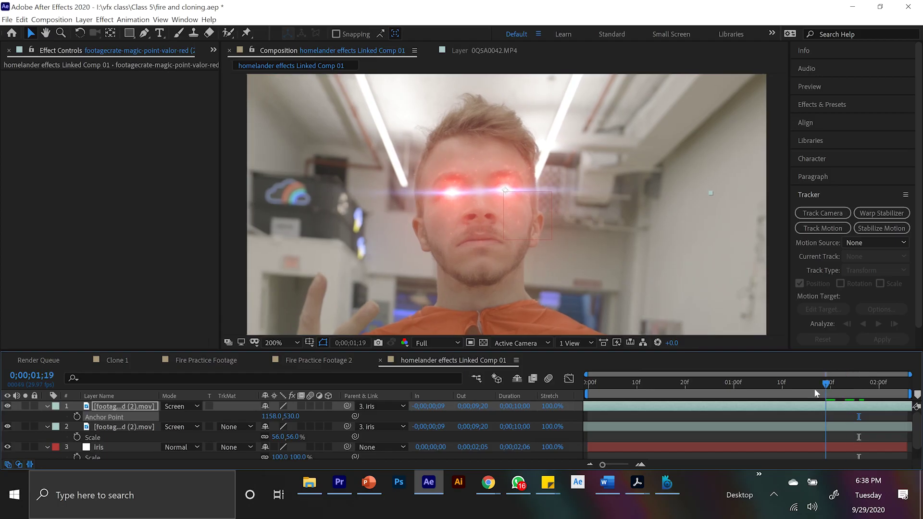
drag(753, 394, 639, 393)
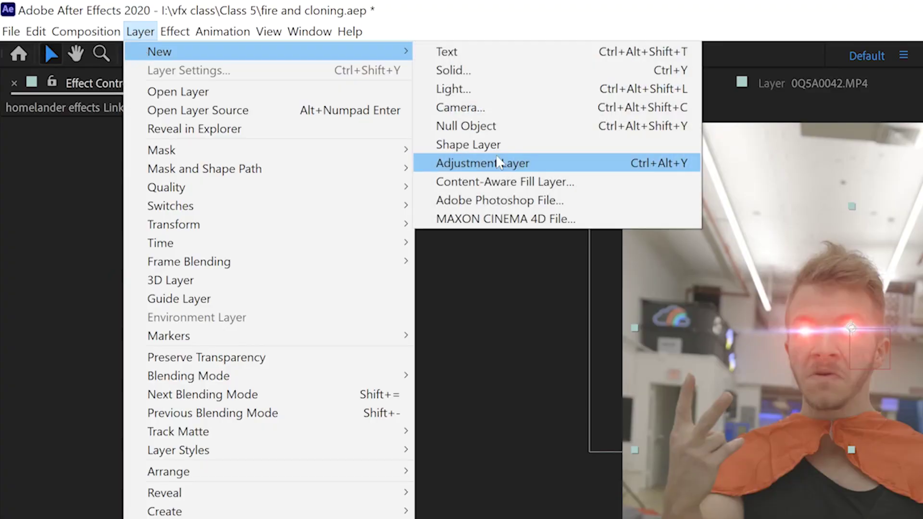
click(497, 159)
Step: Apply Curves to the adjustment layer and boost its Red channel
click(729, 168)
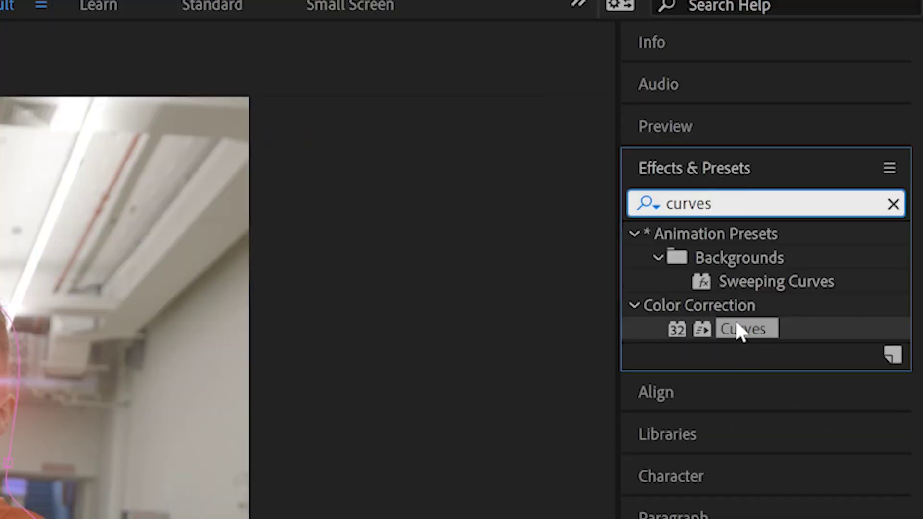
double_click(737, 329)
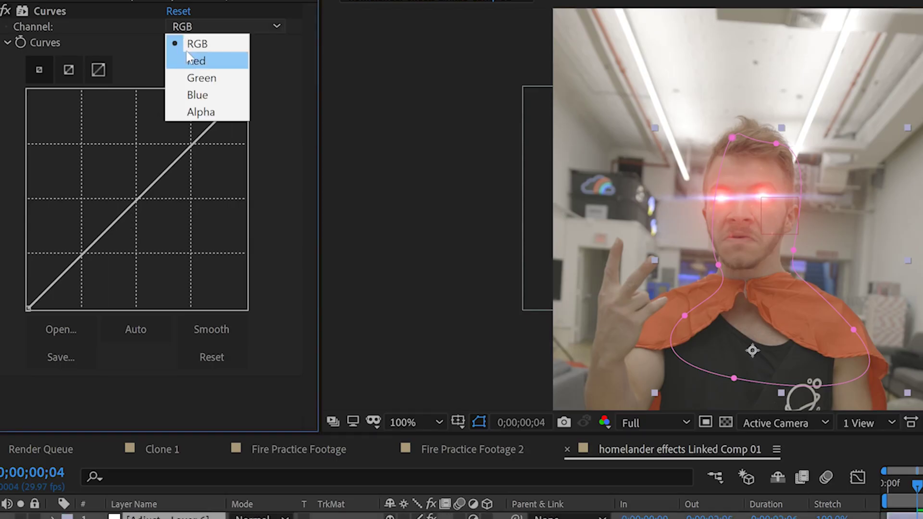
click(188, 58)
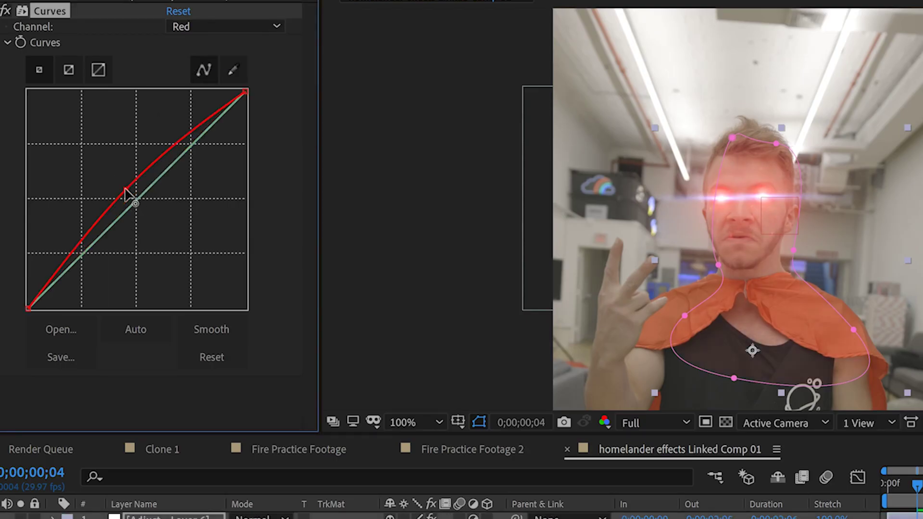
Step: Add Exposure with a wiggle expression on its value and preview the flicker
text(exposure)
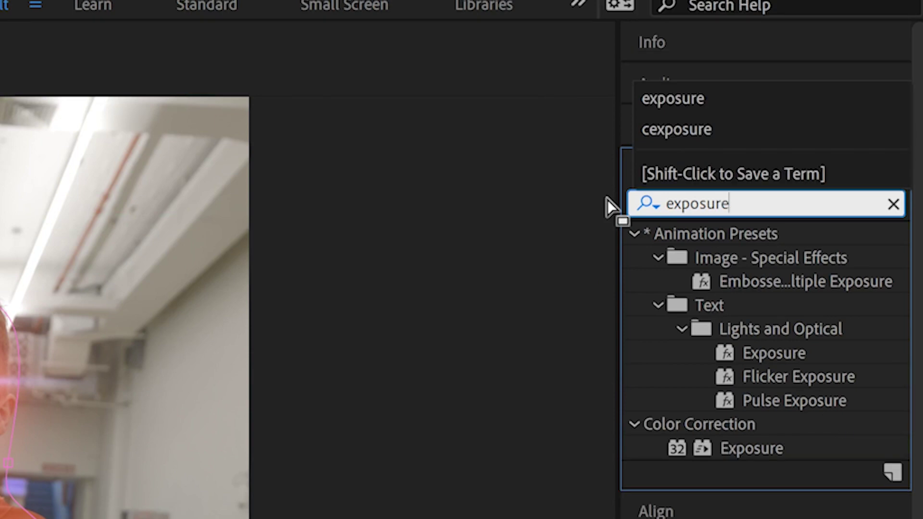
drag(770, 445, 659, 383)
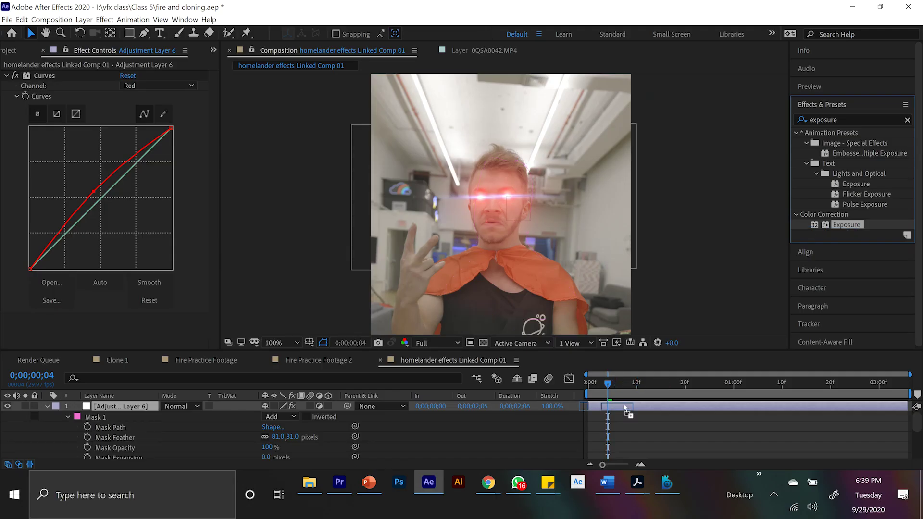
drag(625, 409, 625, 408)
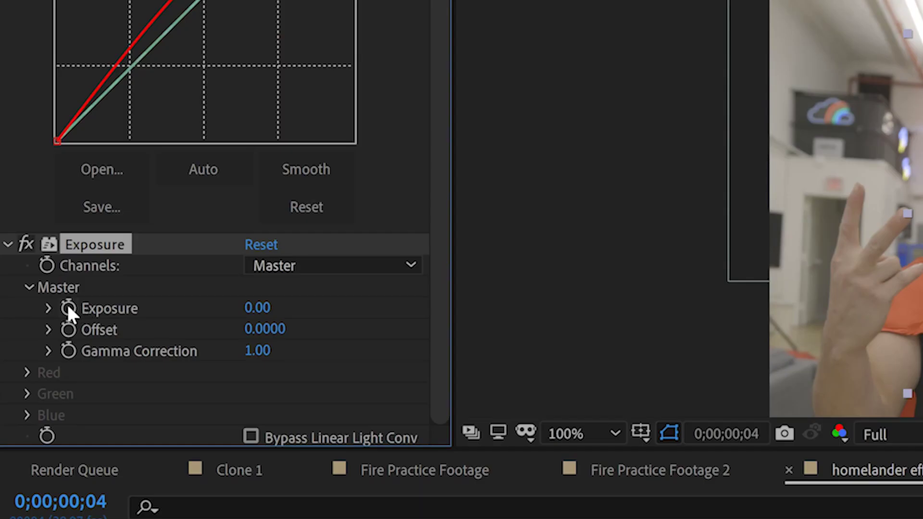
alt+click(67, 309)
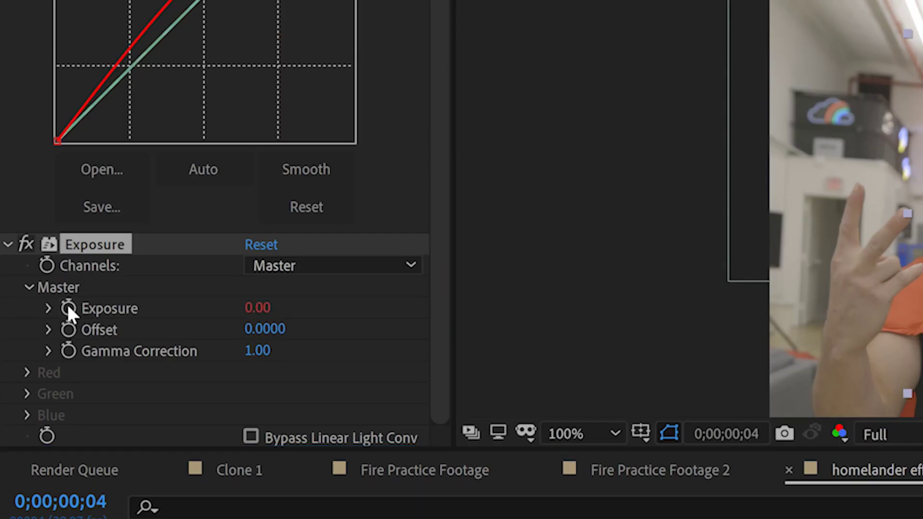
text(wiggl)
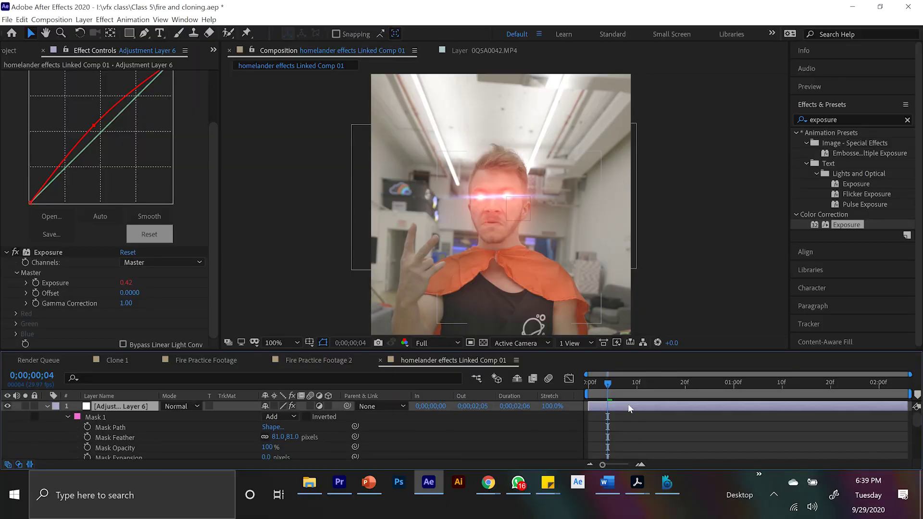
key(space)
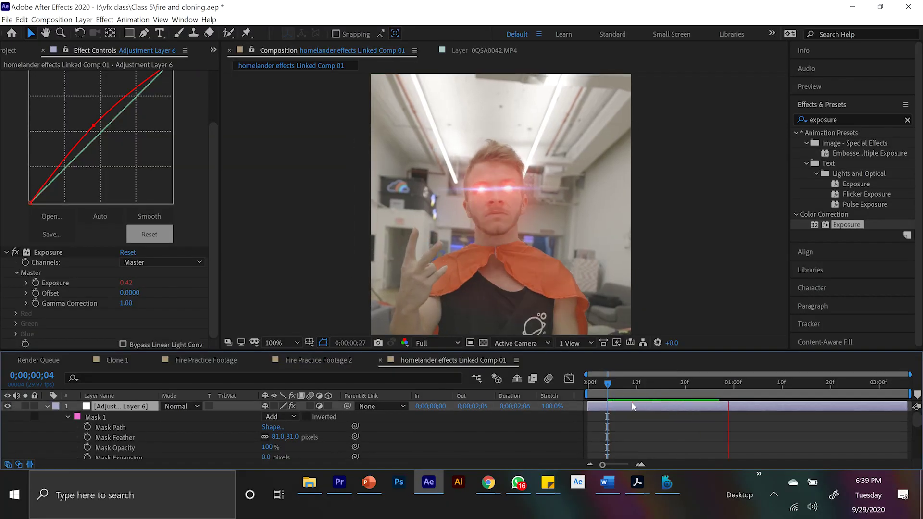
click(607, 395)
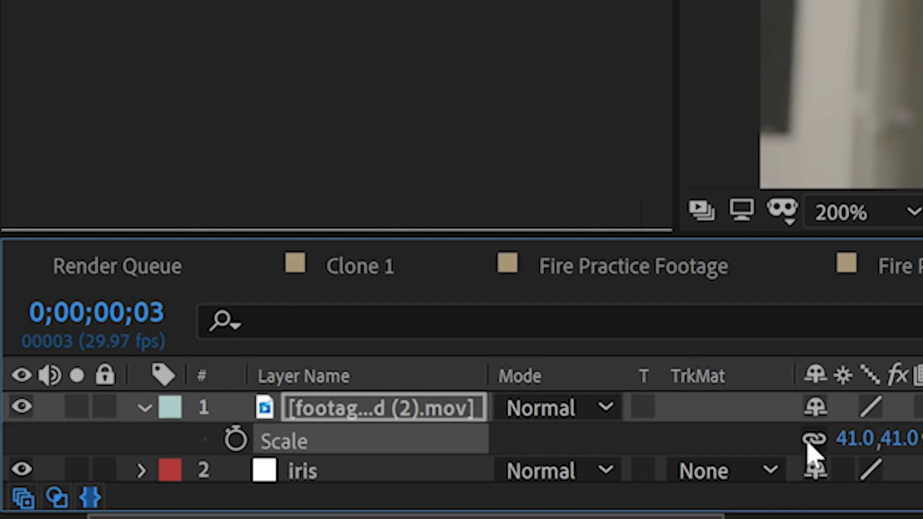
Step: Set the footage overlay layer's blend mode to Screen
click(553, 413)
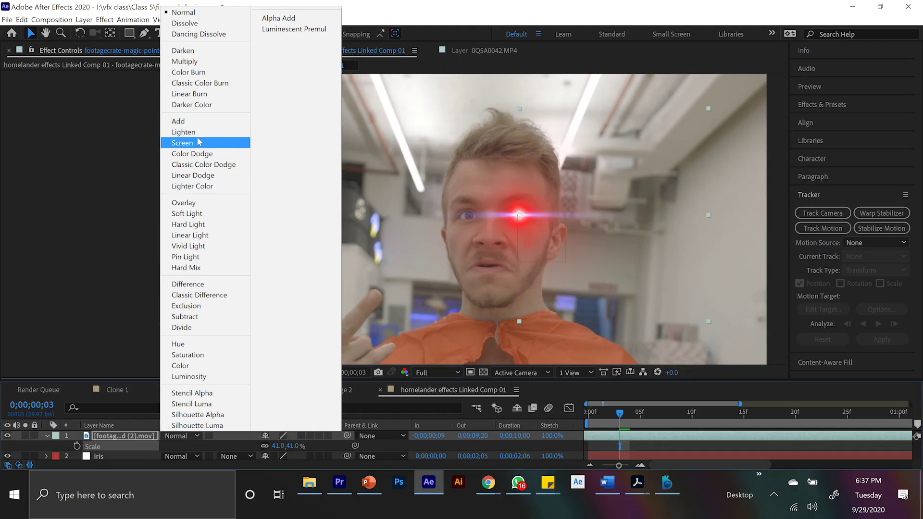
click(199, 140)
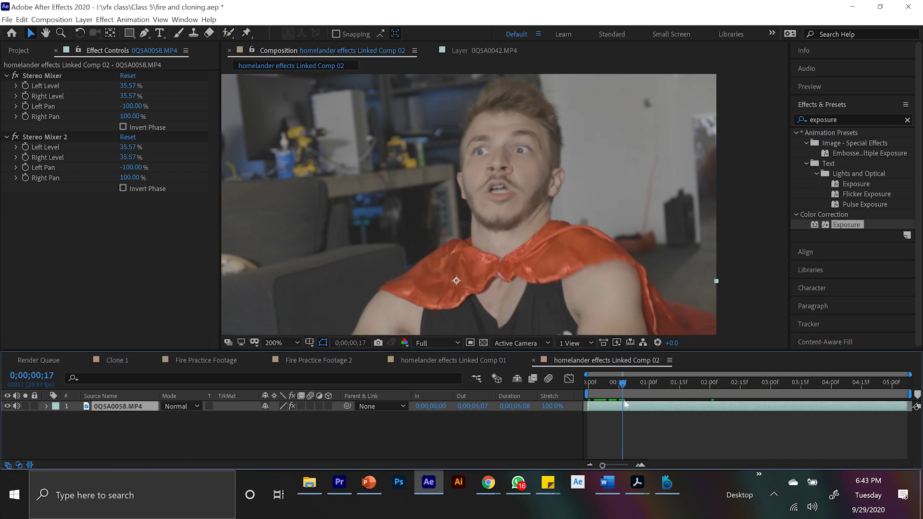
Step: Create a solid named lazer eyes and apply the Saber effect to it
drag(637, 409, 642, 412)
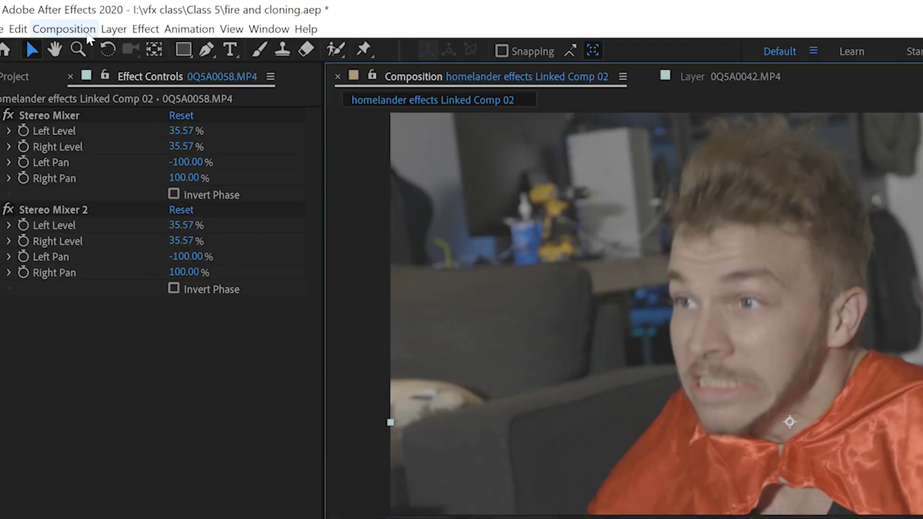
click(114, 27)
click(538, 65)
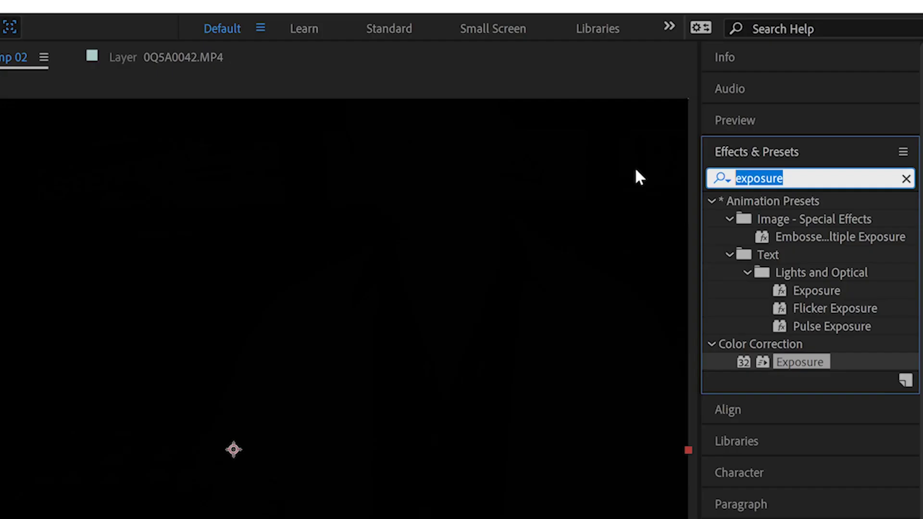
text(saber)
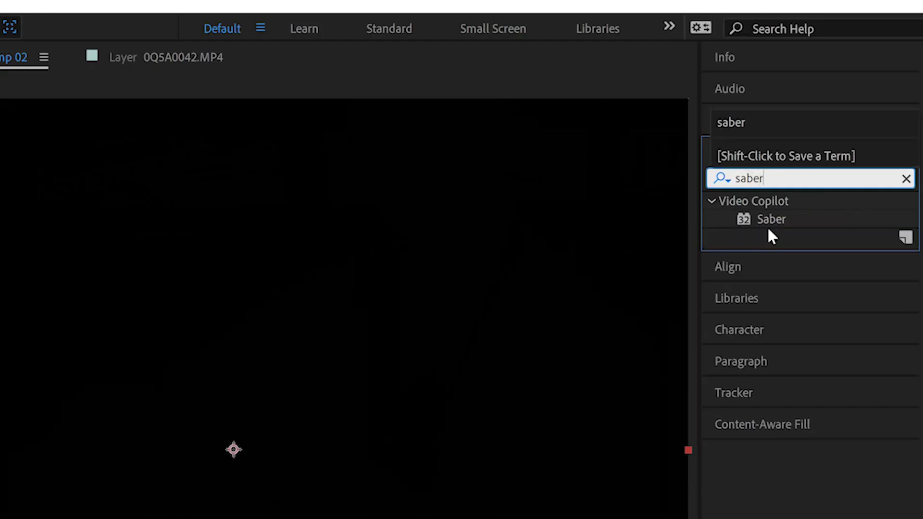
drag(770, 221, 547, 518)
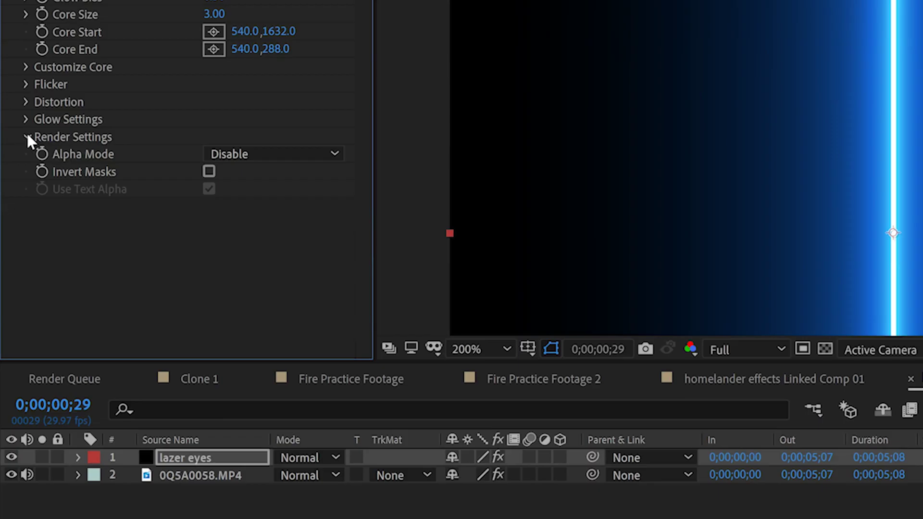
Step: Set Saber's Composite Settings to Transparent
click(16, 219)
click(188, 318)
click(313, 329)
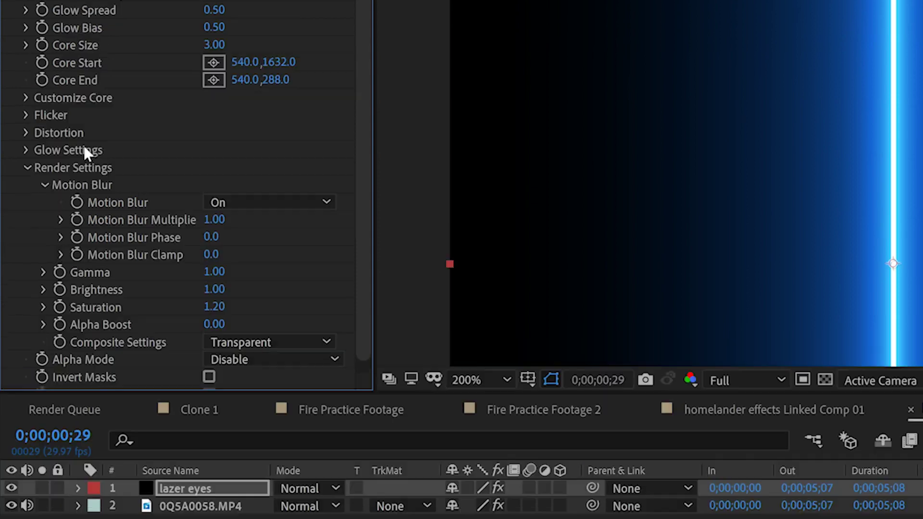
Step: Give the Saber beam the Energize preset and raise Glow Intensity to 78%
click(26, 67)
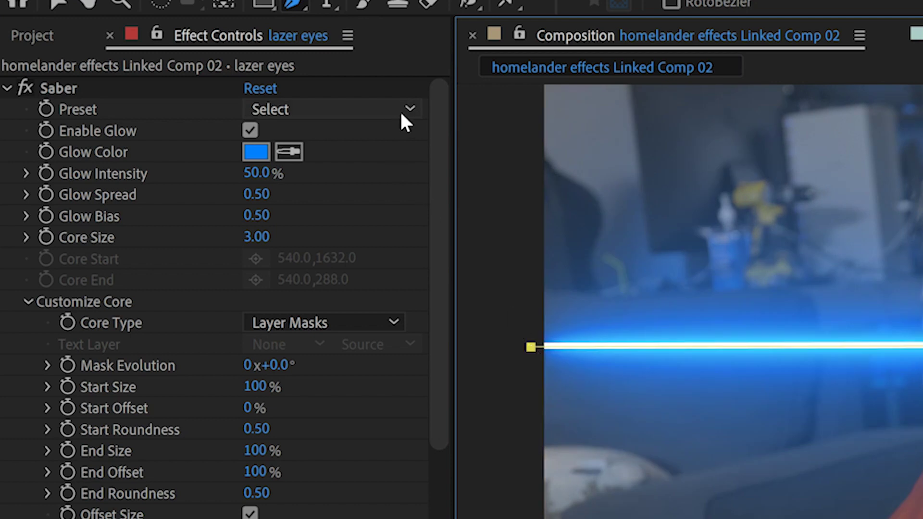
click(400, 116)
click(403, 125)
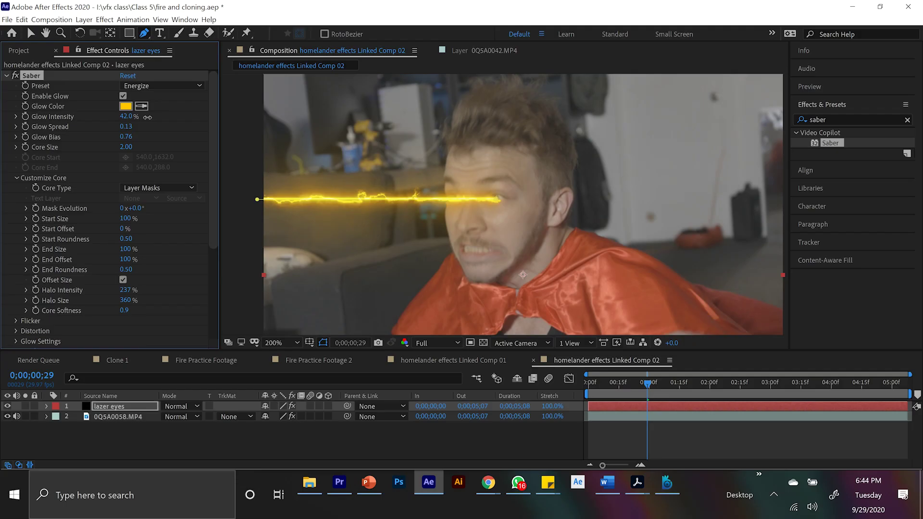
drag(256, 173, 304, 175)
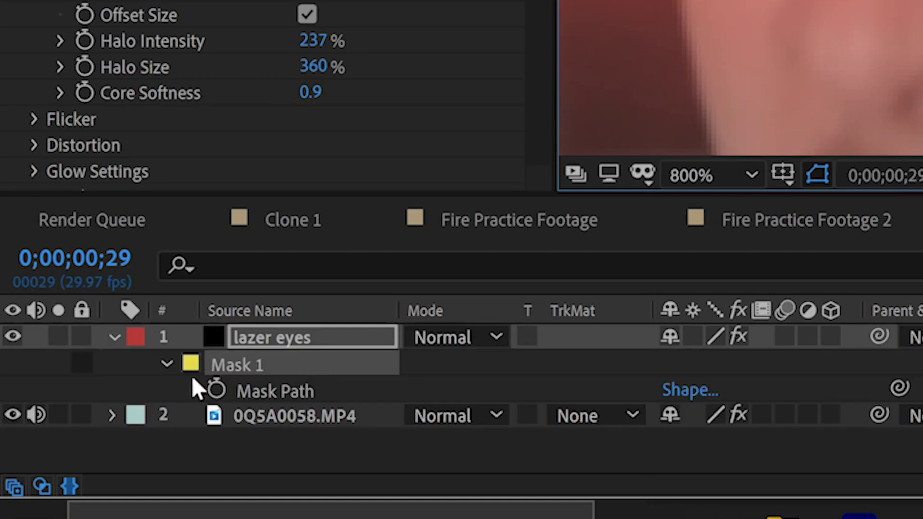
Step: Keyframe the laser mask path onto the eye and trim the layer to start at 0;00;00;28
click(216, 391)
key(comma)
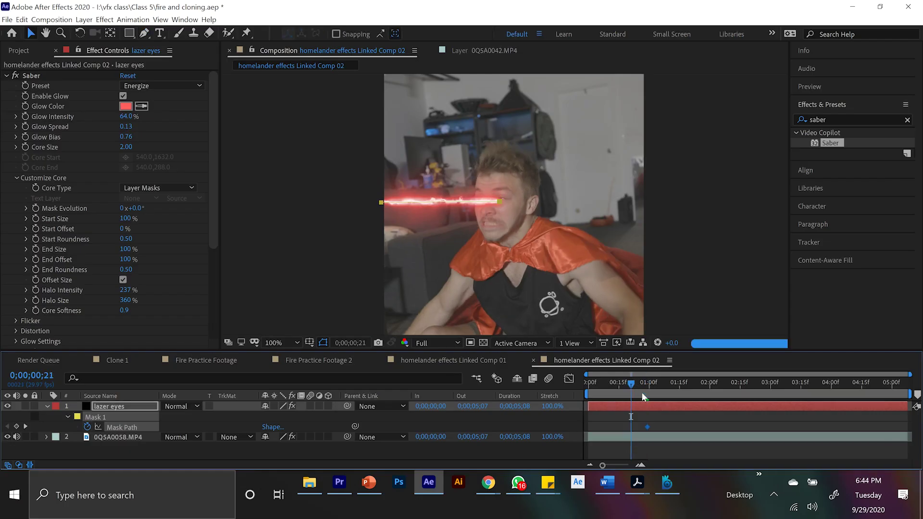
click(659, 383)
key(period)
drag(257, 192, 224, 185)
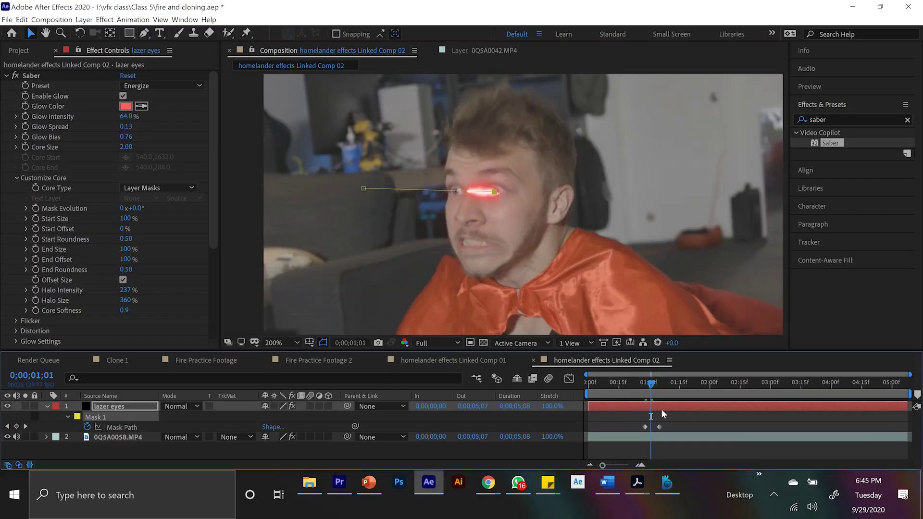
key(alt+bracketleft)
key(Page_Down)
key(Page_Down)
key(Page_Down)
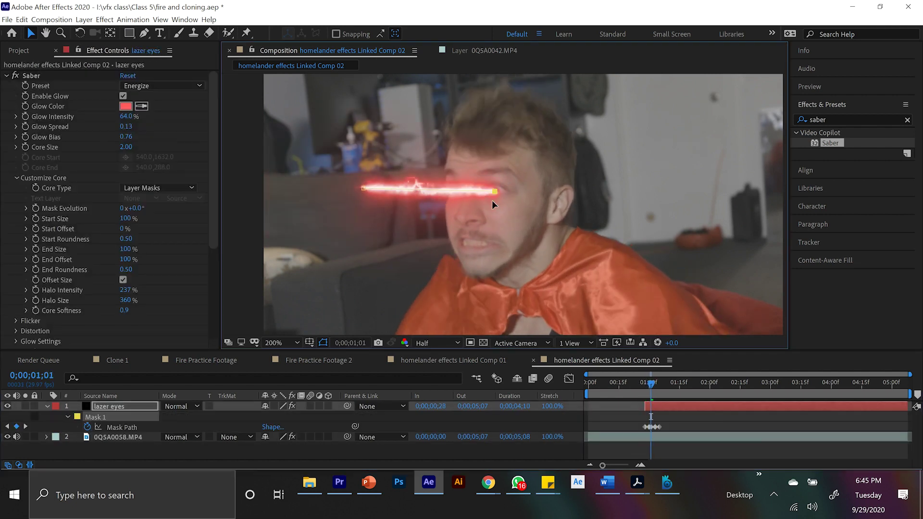
drag(492, 199, 493, 189)
Step: Zoom the timeline in and preview the laser shooting from the eye
key(comma)
key(equal)
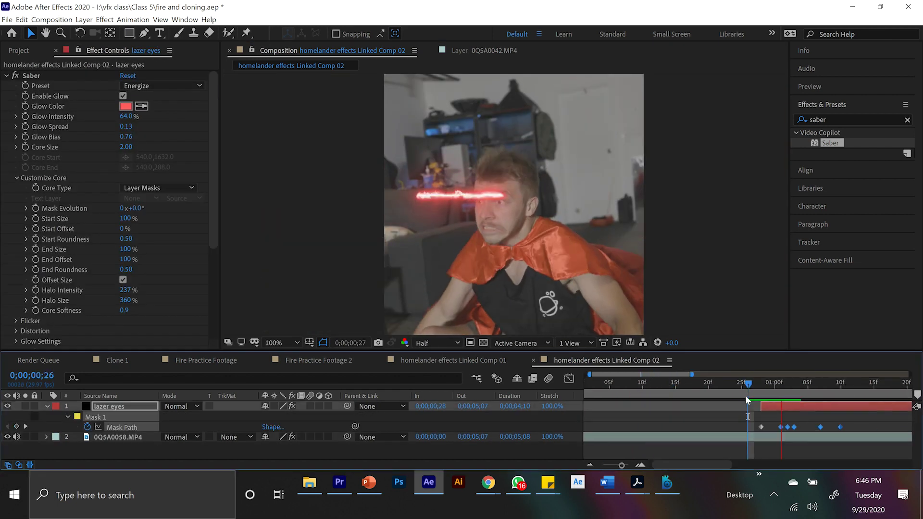
key(Page_Up)
key(Page_Up)
key(Page_Up)
key(space)
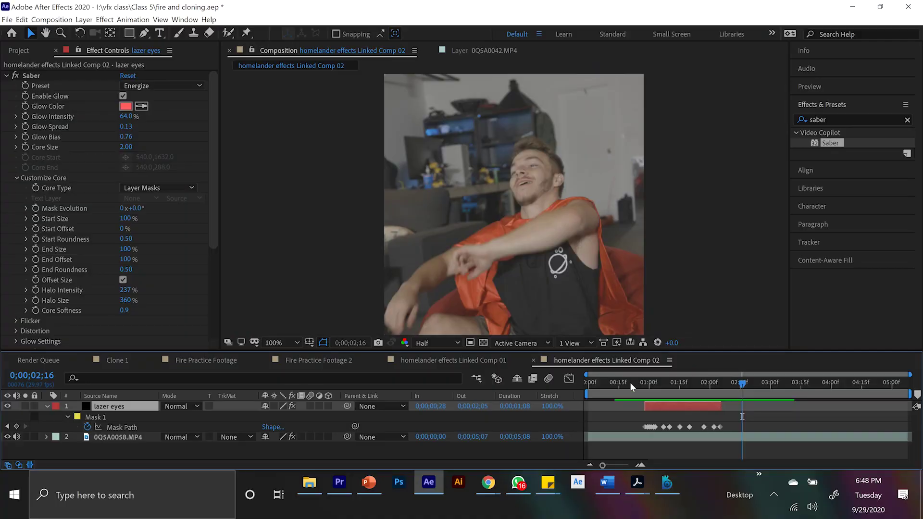
key(space)
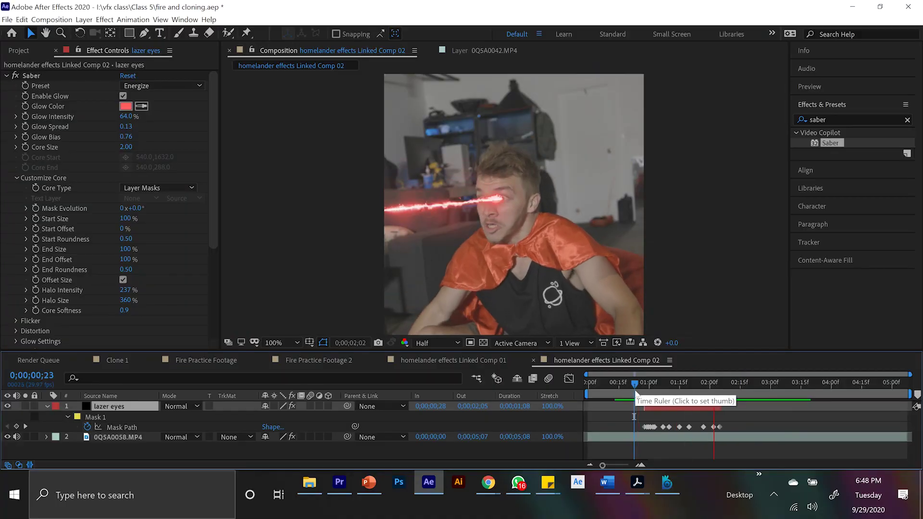
key(space)
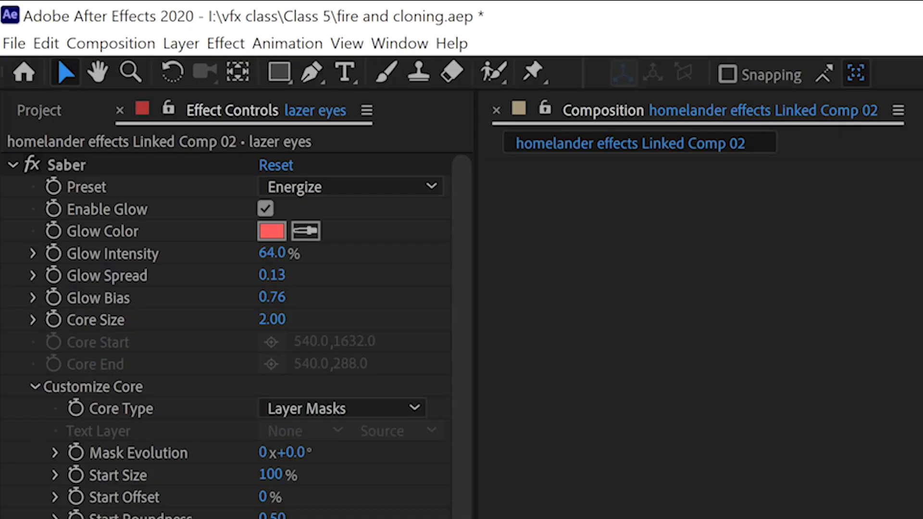
click(181, 44)
Step: Apply Curves and Exposure to light flash 2, then give Exposure a wiggle expression
mouse_move(193, 68)
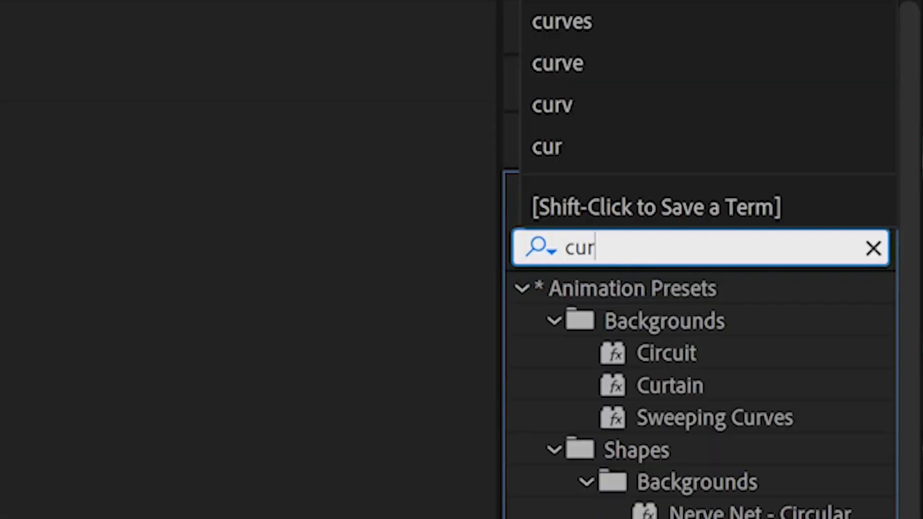
text(ves)
click(673, 417)
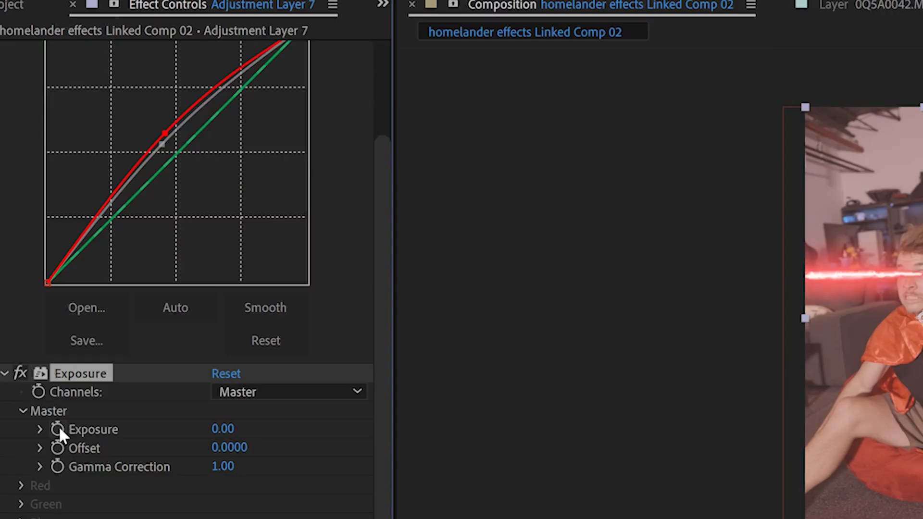
alt+click(58, 425)
text(wigg)
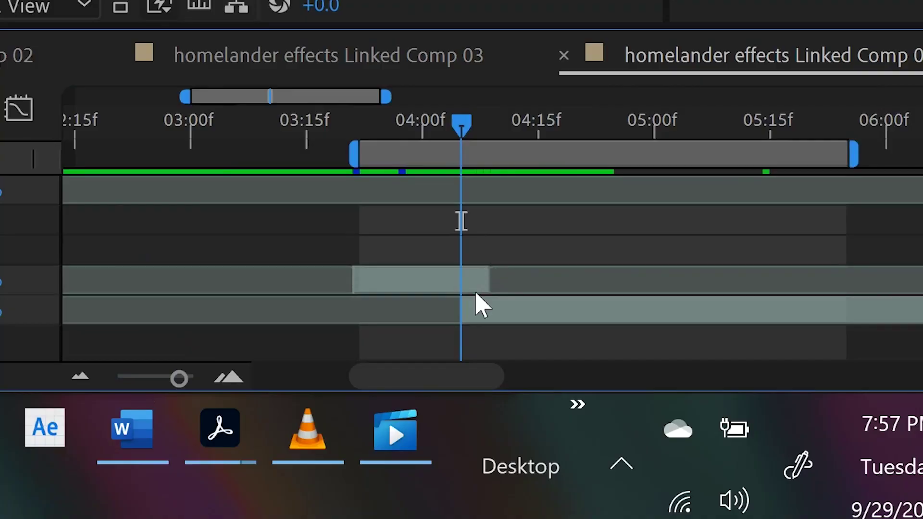
Step: Select the 0QSA0048.MP4 footage layer in Linked Comp 04
click(476, 292)
Step: Split the footage layer near 04:00 and freeze the new piece with Freeze Frame
key(ctrl+shift+d)
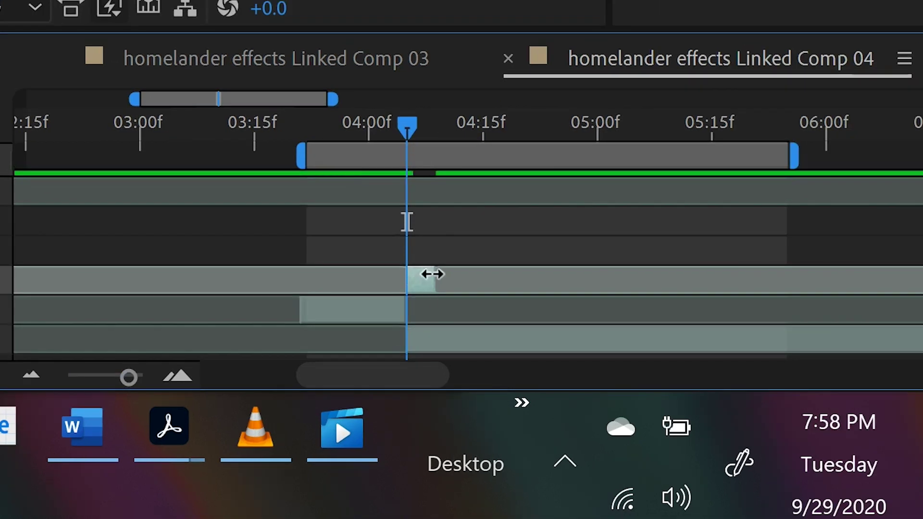
right_click(431, 274)
mouse_move(529, 0)
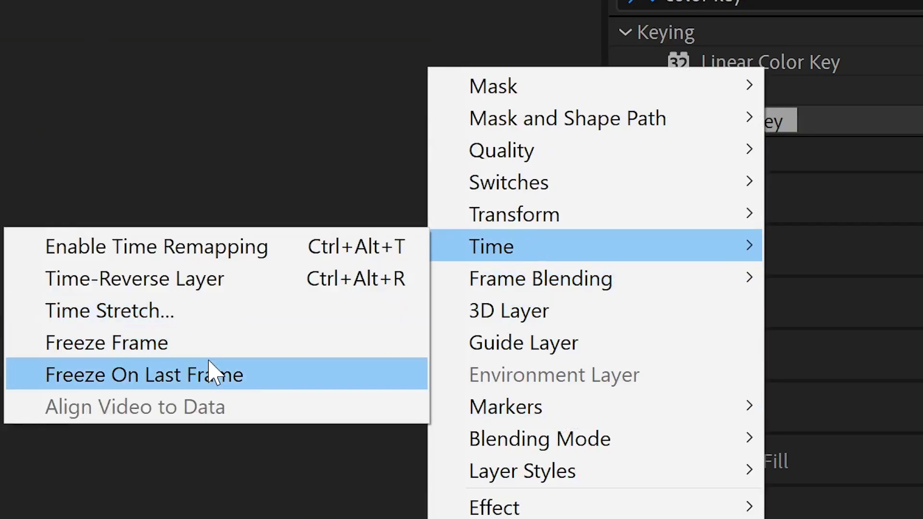
click(211, 342)
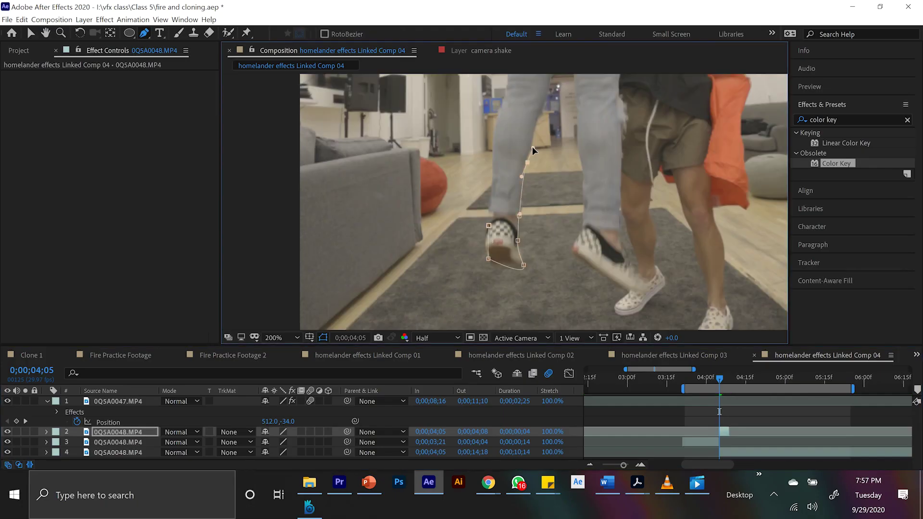
scroll(591, 206, down, 4)
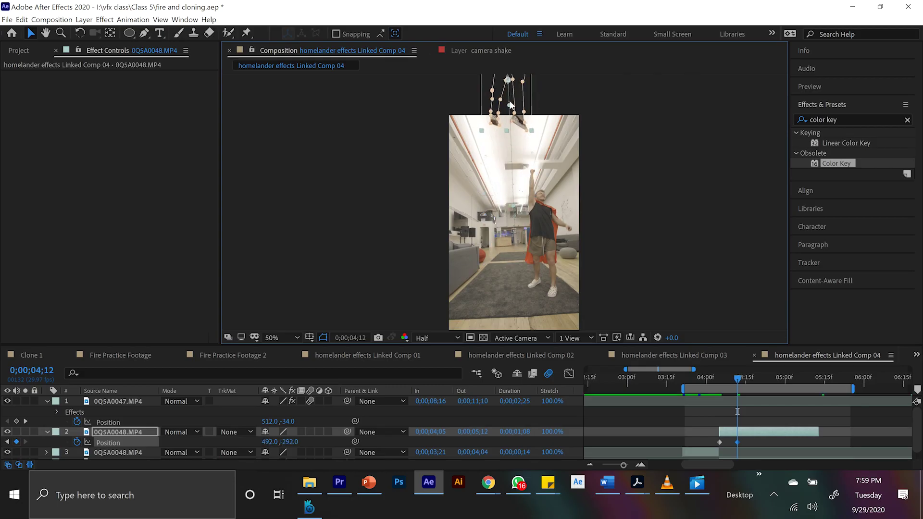
Step: Raise the frozen piece to Position 496,-474 and trim layer 4 to start at 0;00;04;09
drag(517, 102, 517, 59)
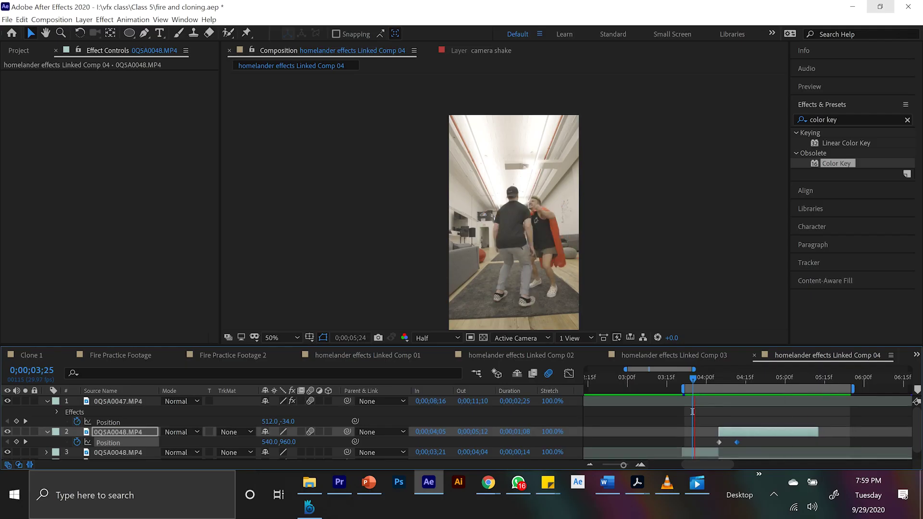
click(736, 435)
drag(719, 454, 738, 454)
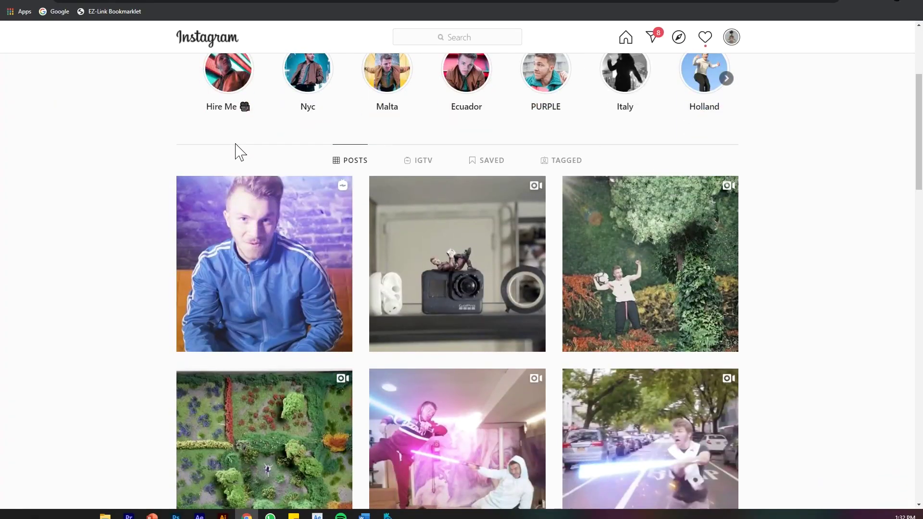
scroll(237, 153, down, 4)
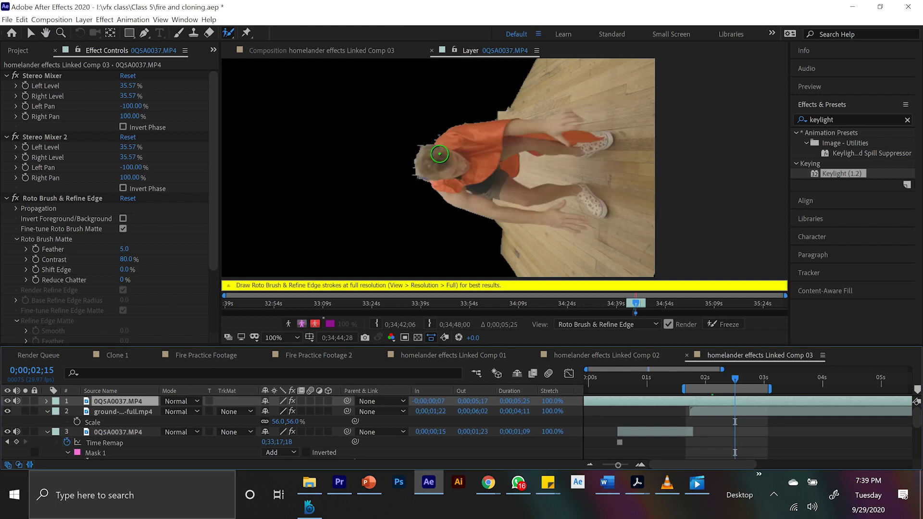
Step: Scale ground-cracks-full.mp4 to 56%, start it at 0;00;01;22, and lengthen the work area
scroll(288, 428, down, 1)
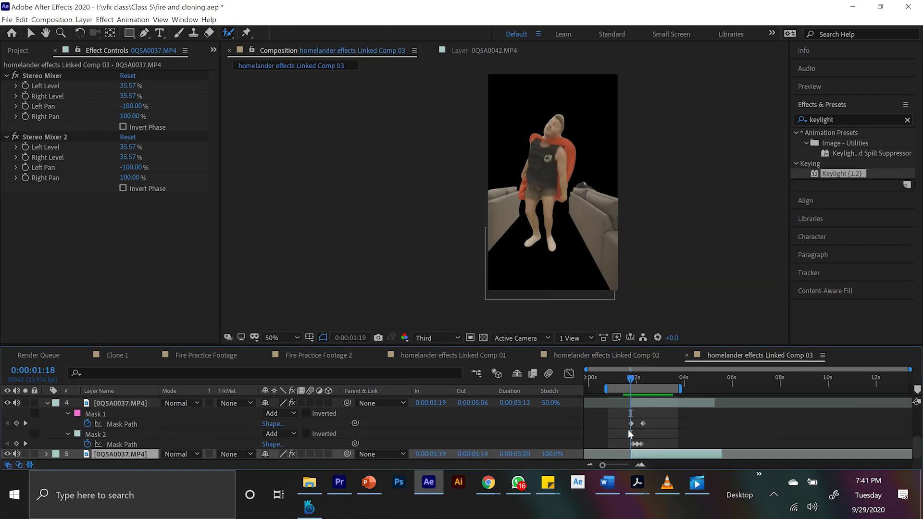
key(Page_Down)
key(Page_Down)
key(Page_Down)
key(Page_Down)
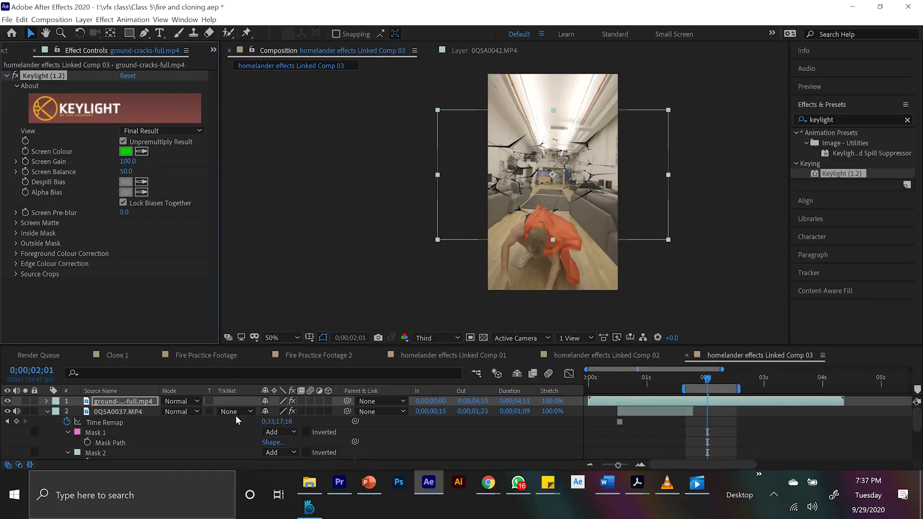
scroll(235, 416, up, 1)
drag(281, 416, 248, 412)
key([)
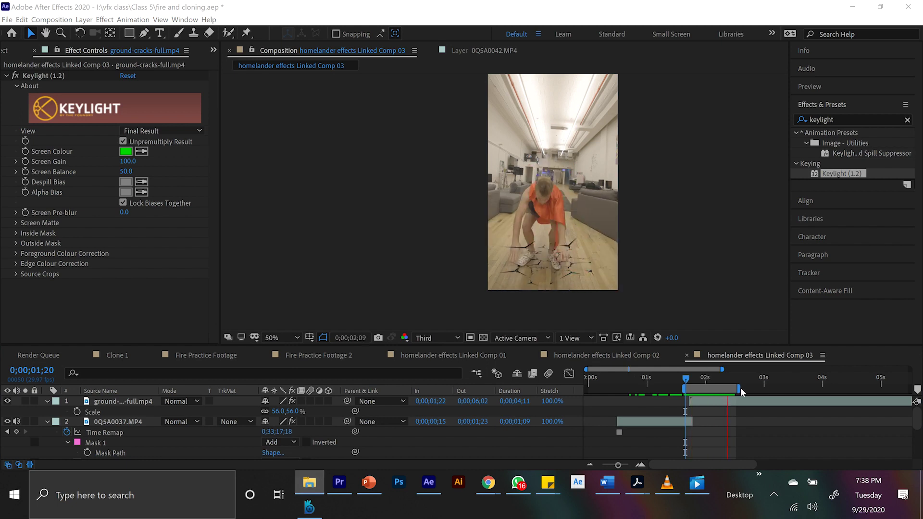
drag(742, 389, 753, 391)
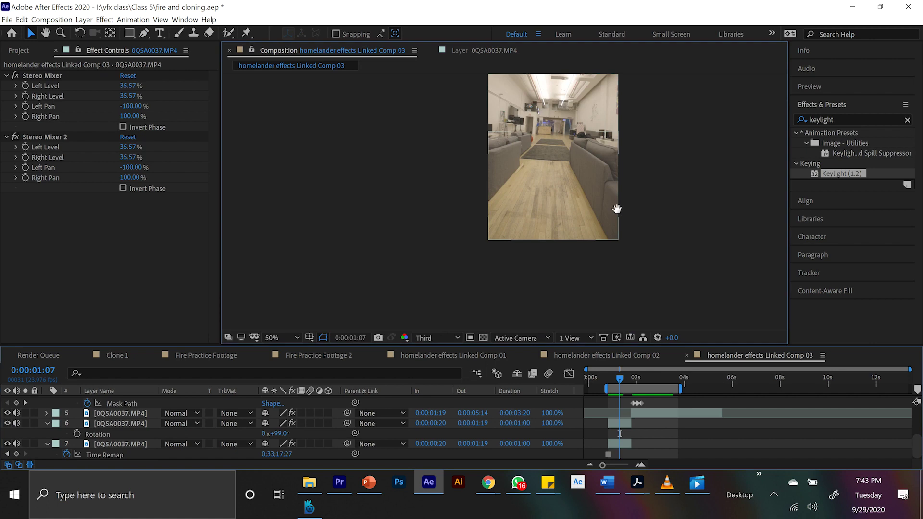
Step: At 0:00:01:11, set a Position keyframe of 540.0,960.0 on homelander mask
drag(616, 206, 563, 281)
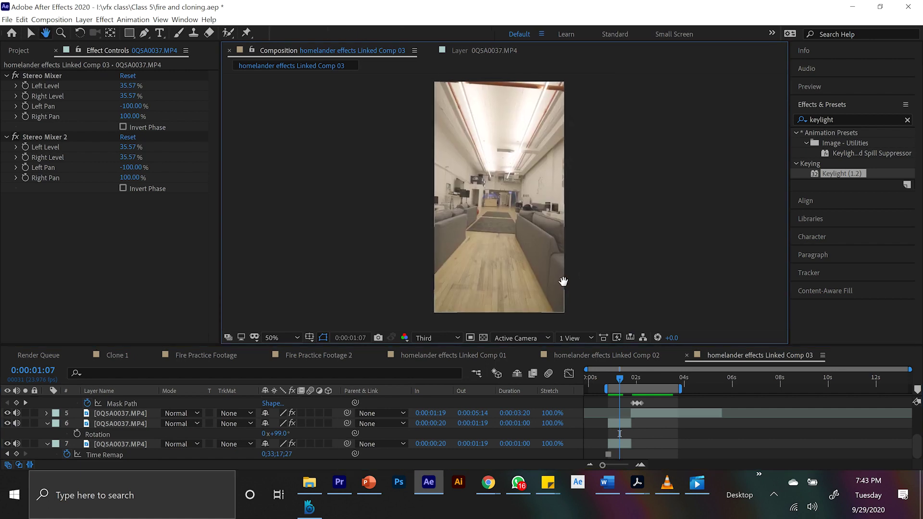
key(v)
drag(620, 401, 623, 401)
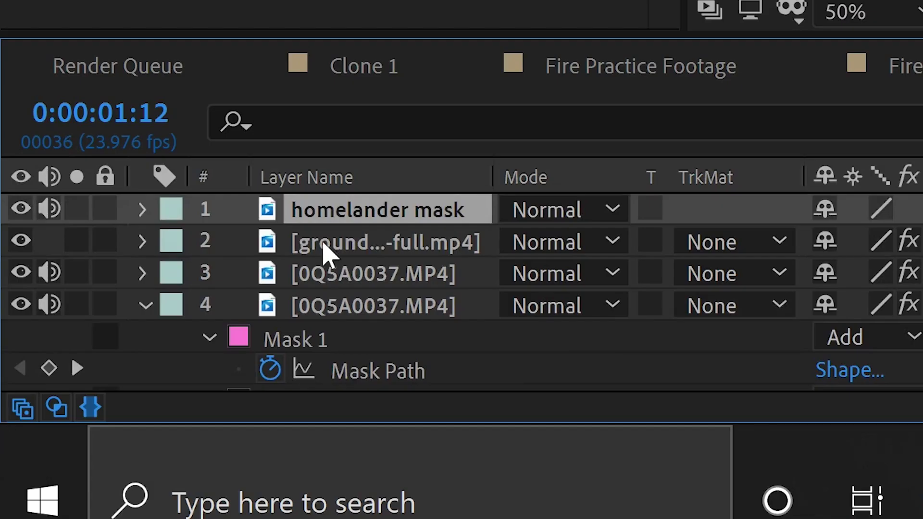
key(p)
click(237, 241)
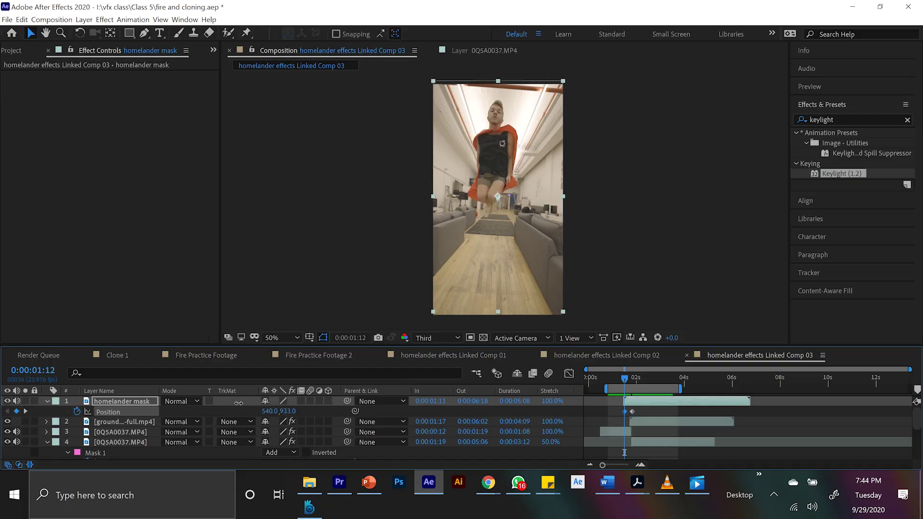
Step: Raise homelander mask's Position Y to -184 for the upward flight keyframe
drag(288, 411, 296, 411)
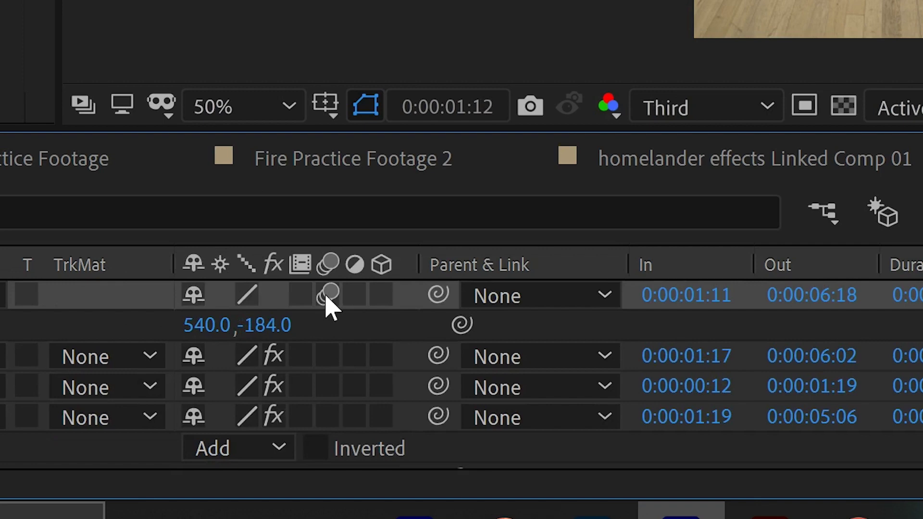
click(618, 388)
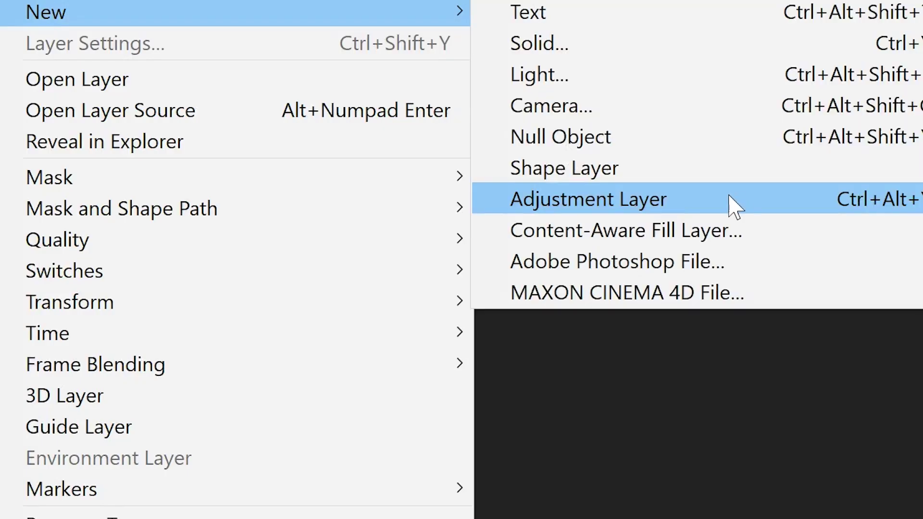
click(335, 94)
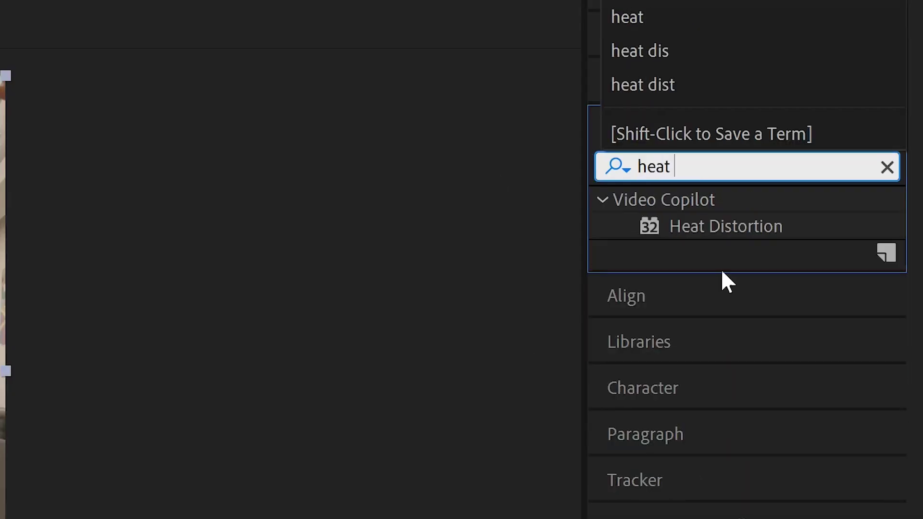
Step: Apply Heat Distortion from the search results to Adjustment Layer 8
click(732, 233)
drag(726, 226, 639, 400)
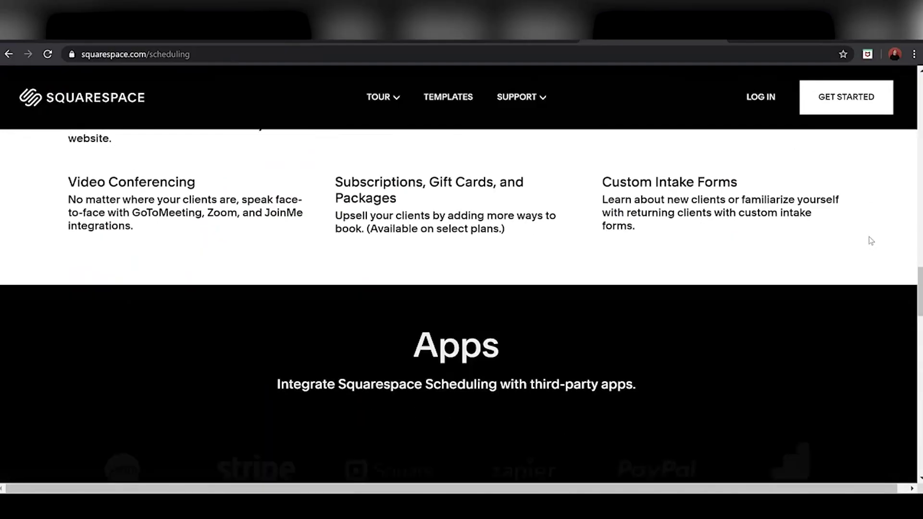
scroll(871, 240, down, 4)
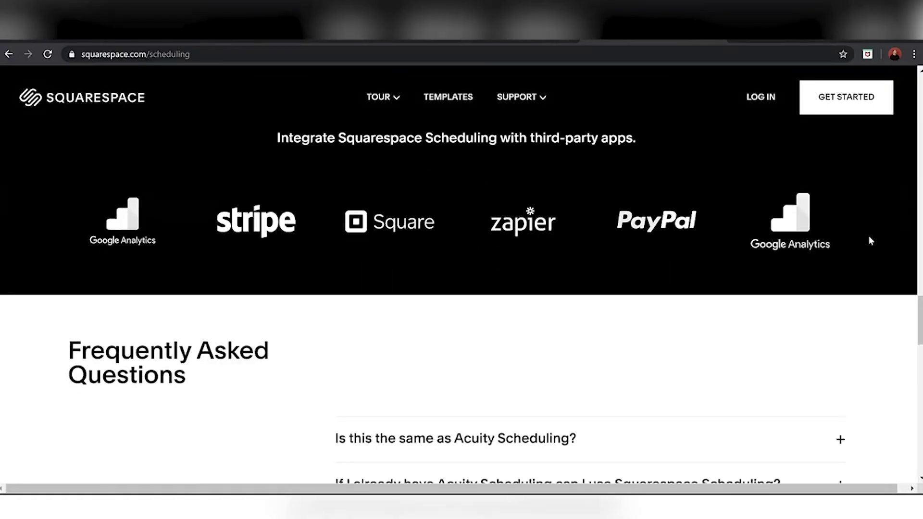
Step: Scroll the Scheduling page past the Apps logos to the FAQ and Real Support sections
scroll(868, 236, down, 3)
scroll(869, 238, down, 6)
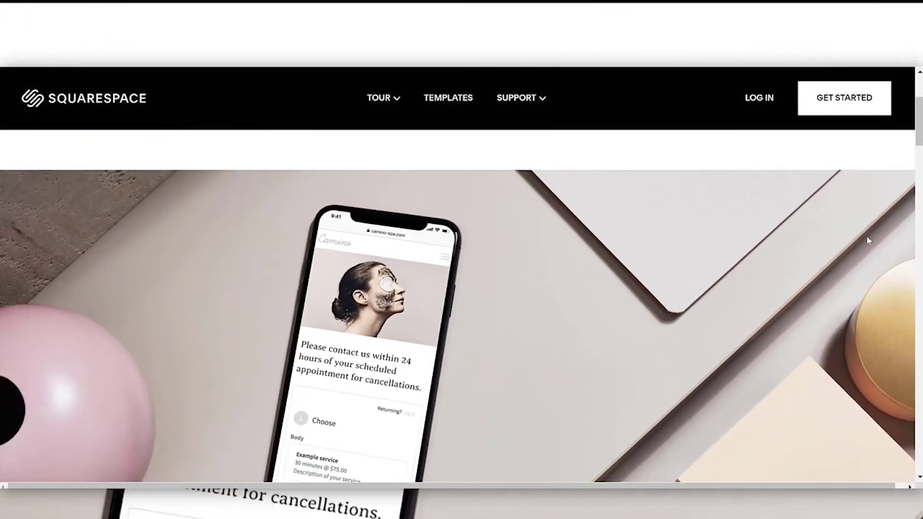
Step: Scroll from the phone mockup past Working 24/7 down to Simplicity Meets Power
scroll(868, 240, down, 2)
scroll(868, 240, down, 7)
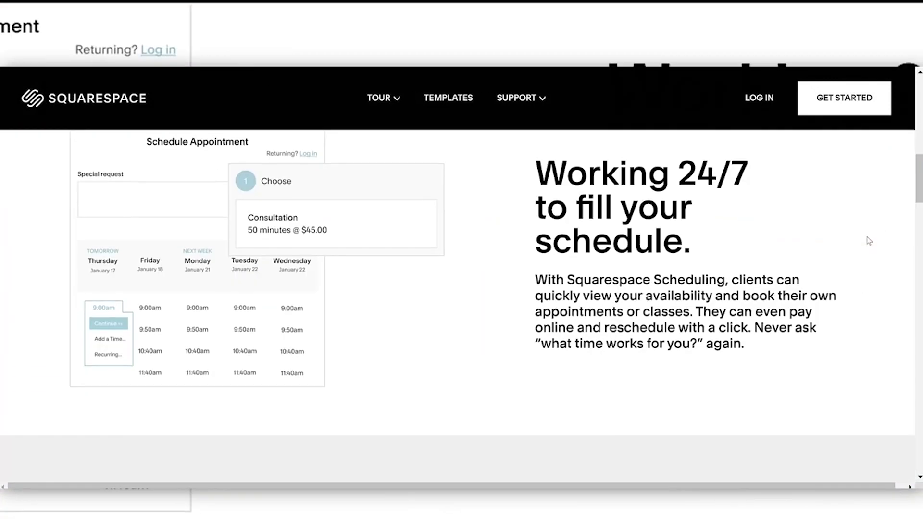
scroll(869, 240, down, 6)
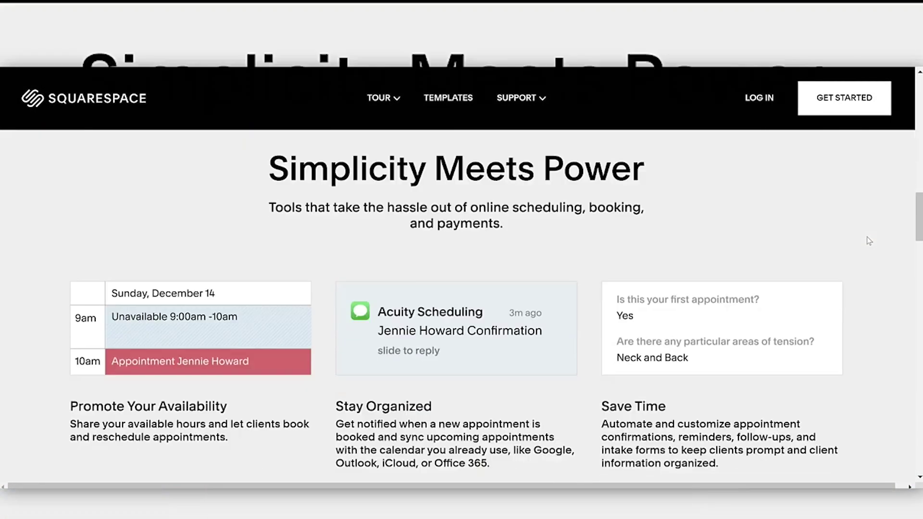